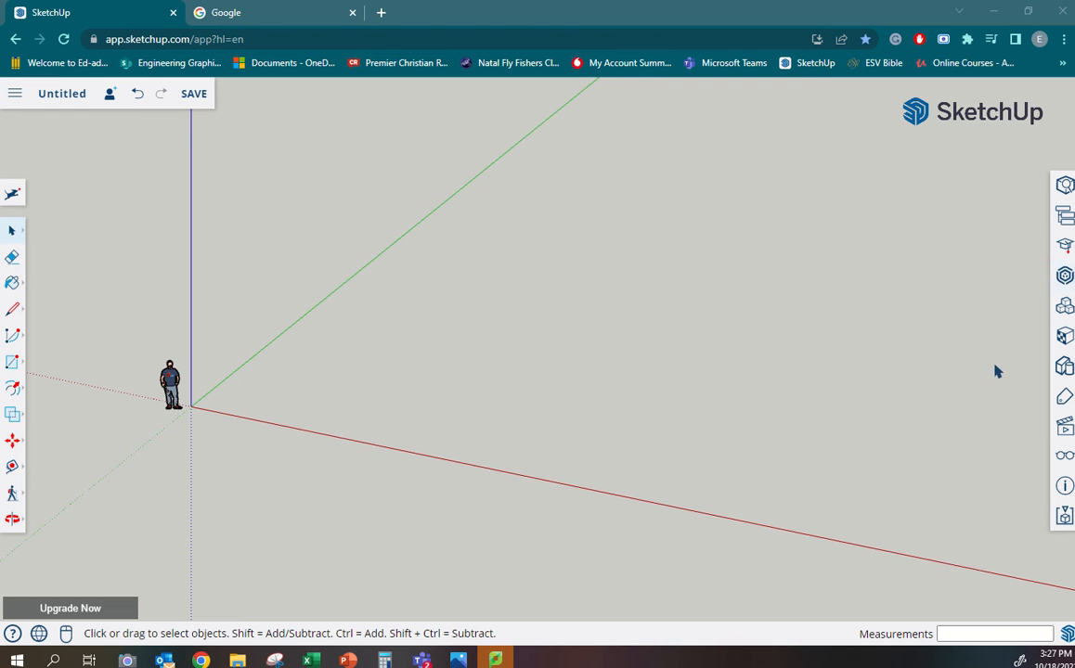
- Check the model's length unit and precision settings, and view the reference floor plan image of the one-bedroom house
click(1064, 489)
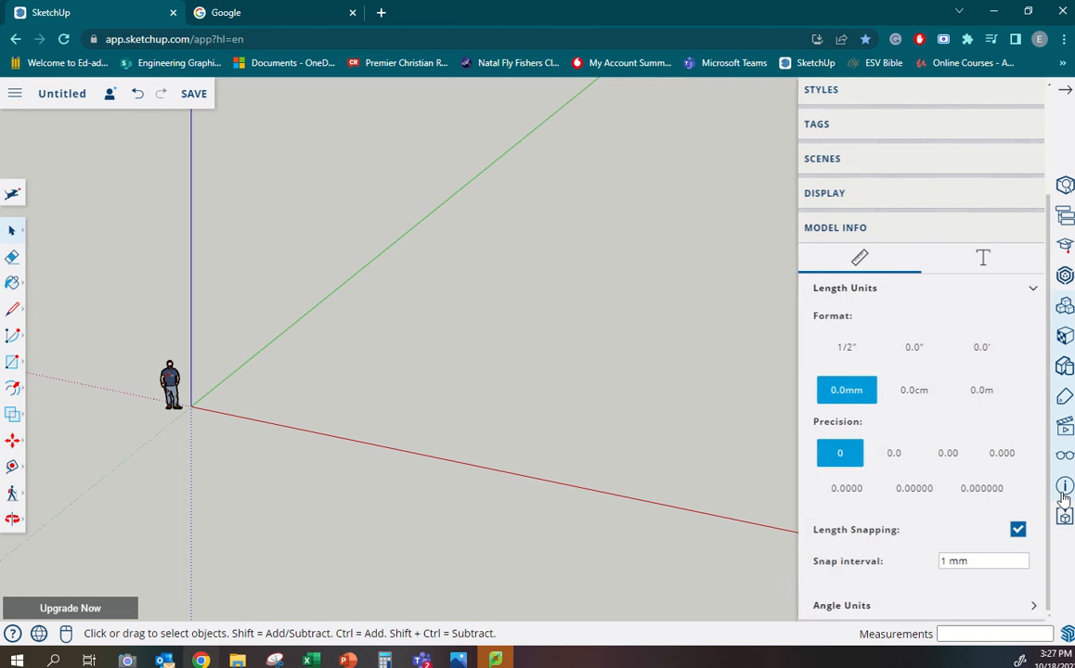
mouse_move(560, 13)
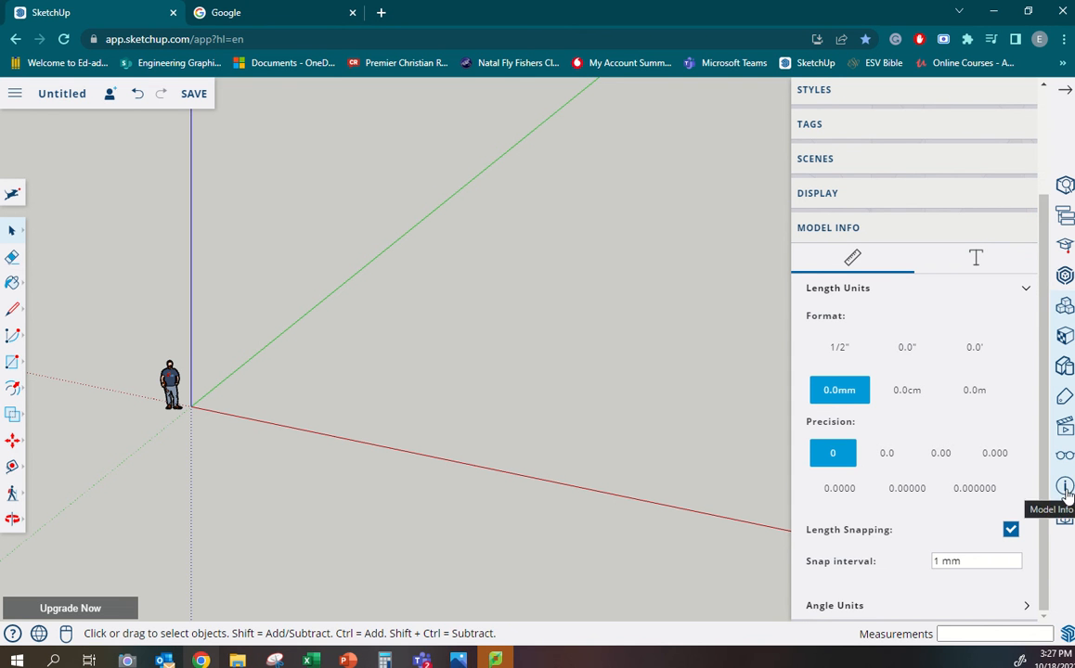
click(889, 229)
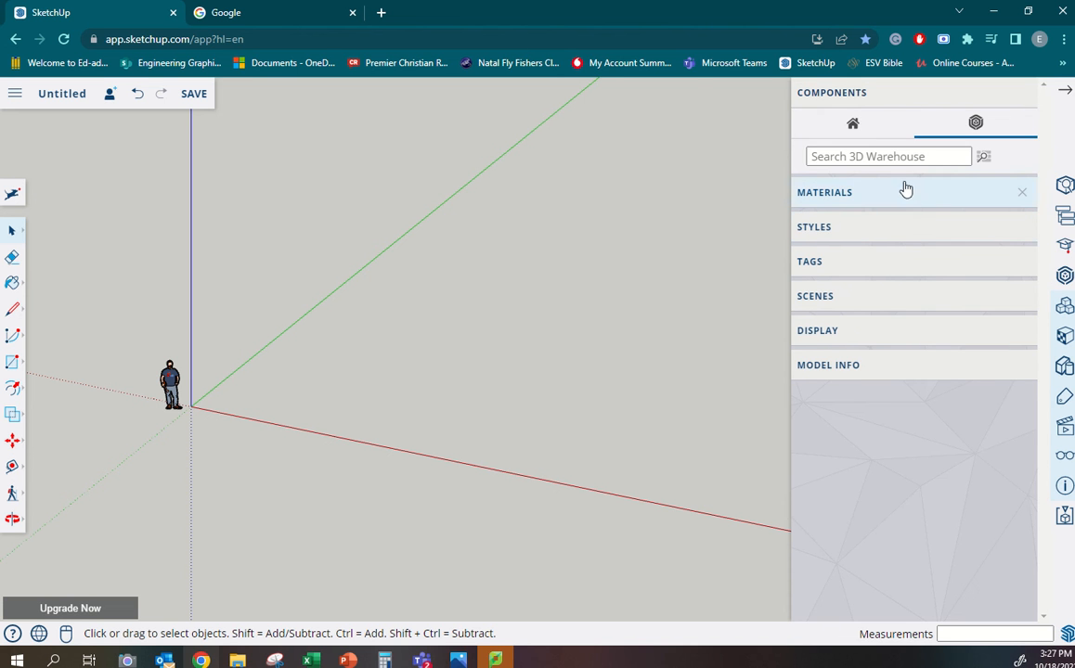
click(907, 104)
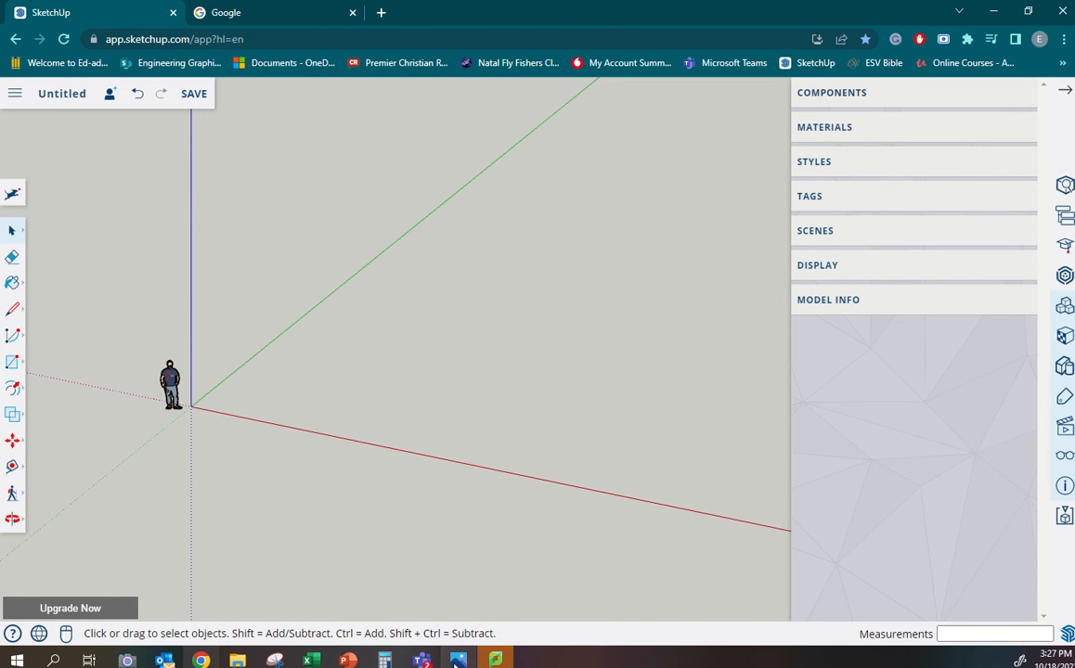
key(alt+Tab)
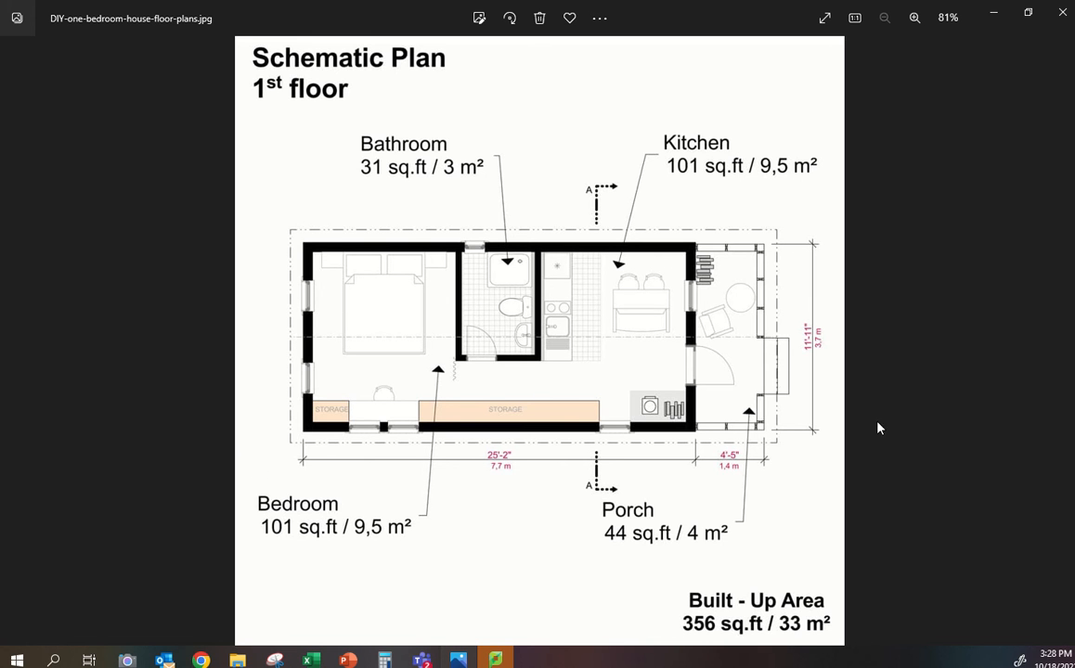
click(995, 17)
- Set the model view to a top view in parallel projection
click(819, 273)
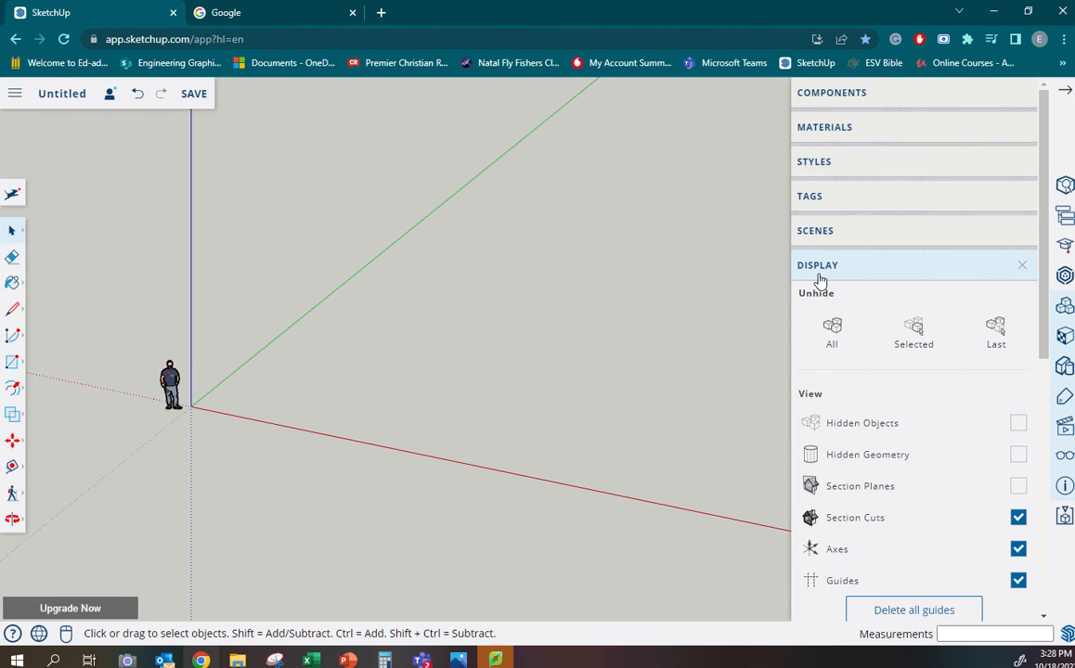
click(816, 231)
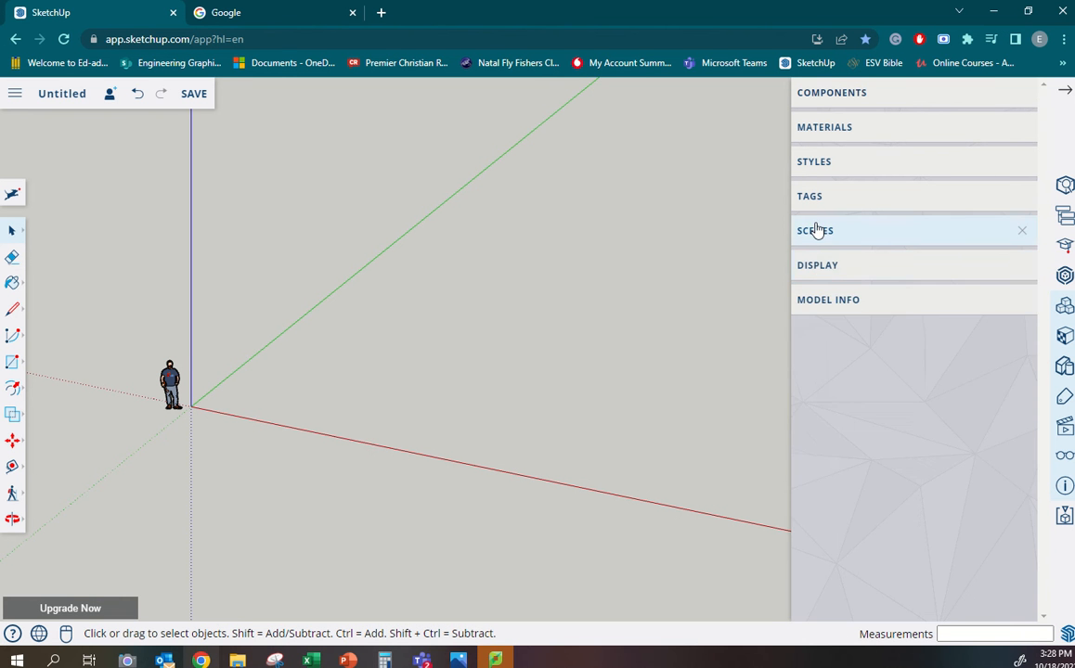
click(929, 305)
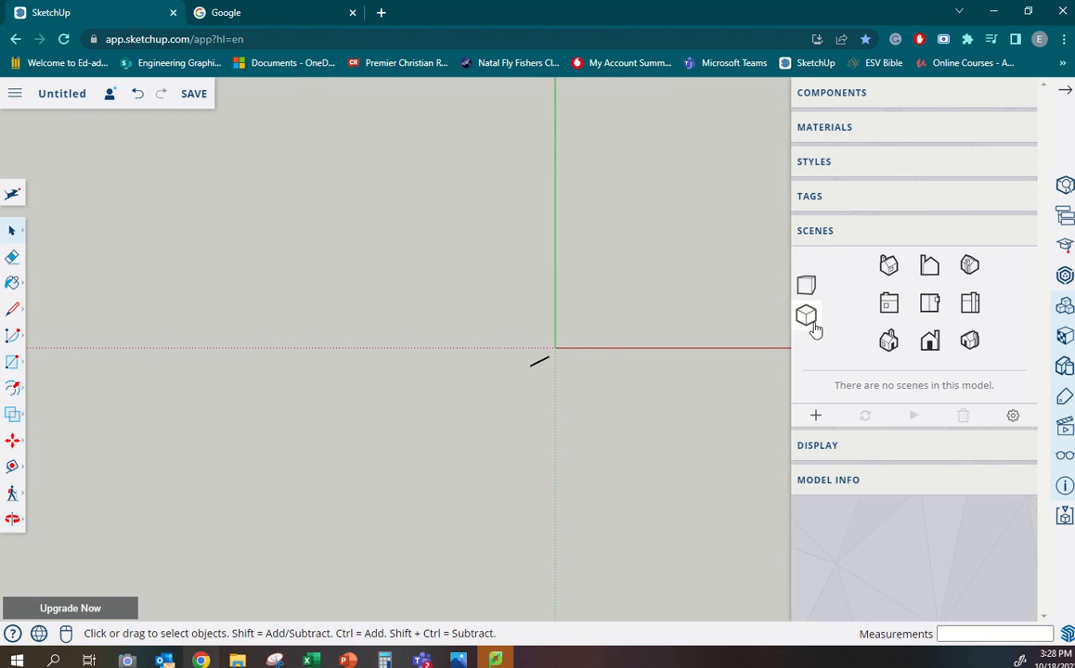
click(805, 286)
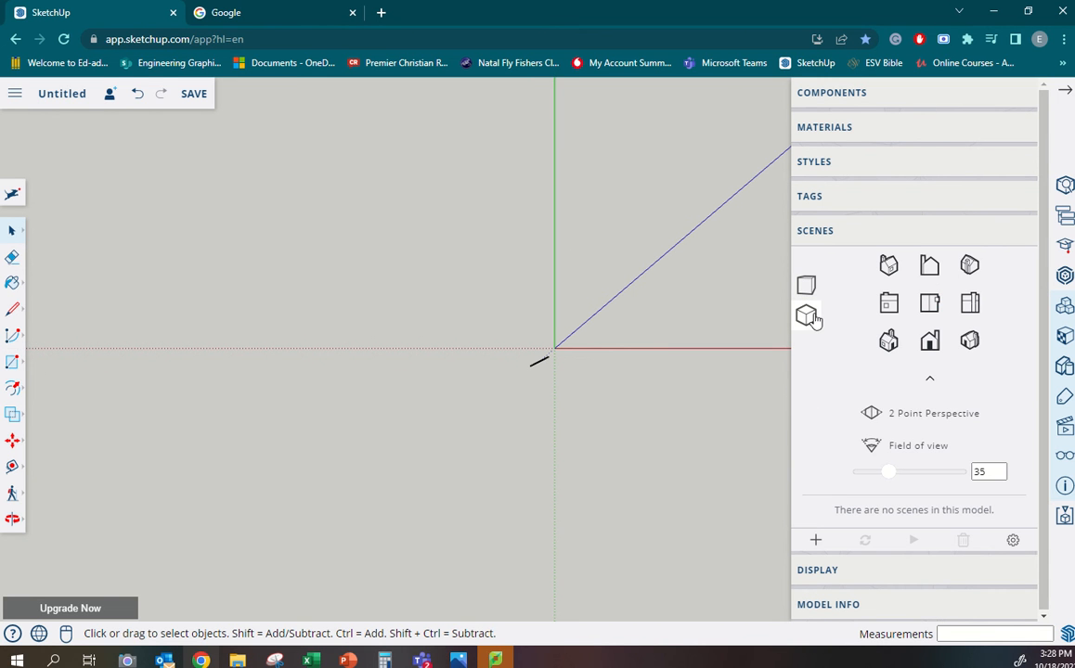
click(807, 319)
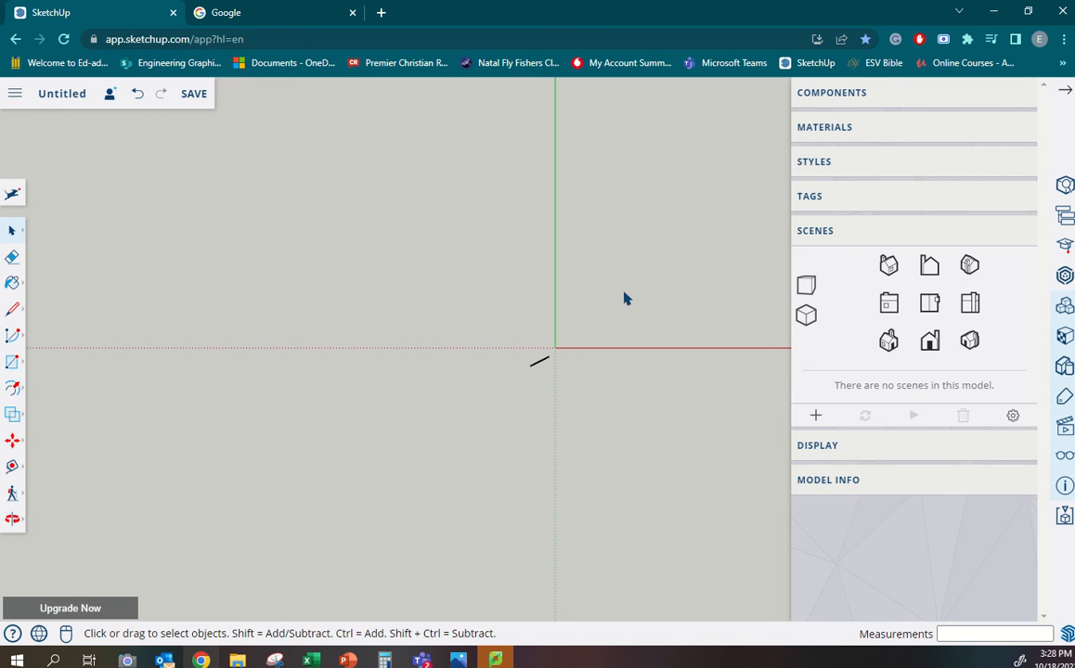
- Draw a 10000 × 5000 mm rectangle above the red axis as the house's outer outline
shift+middle_drag(623, 297, 120, 517)
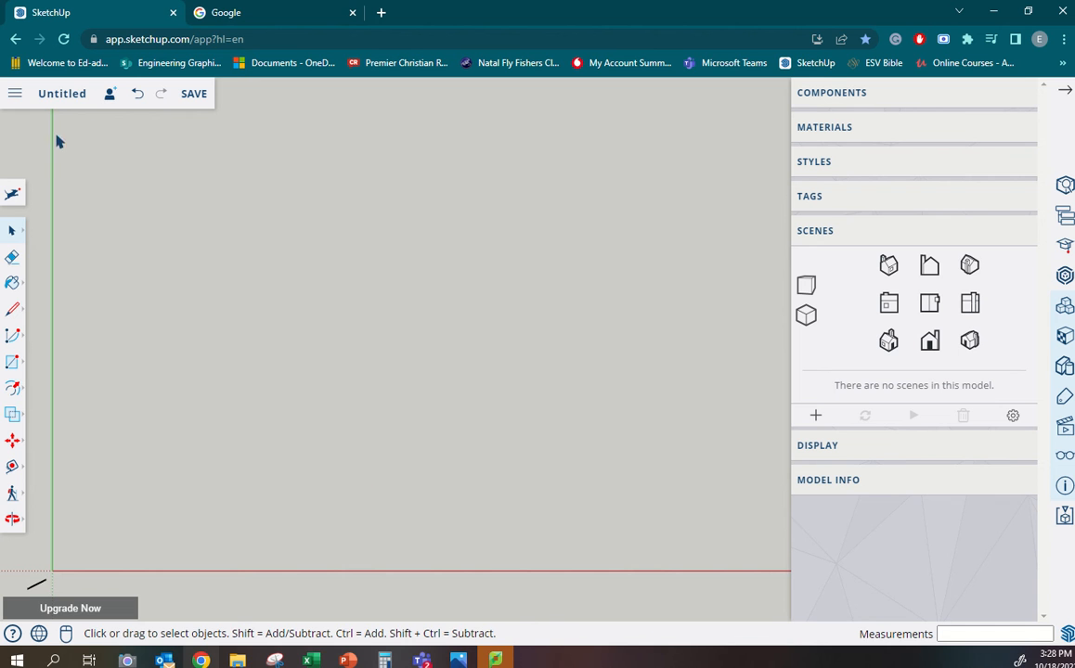
click(13, 364)
click(129, 384)
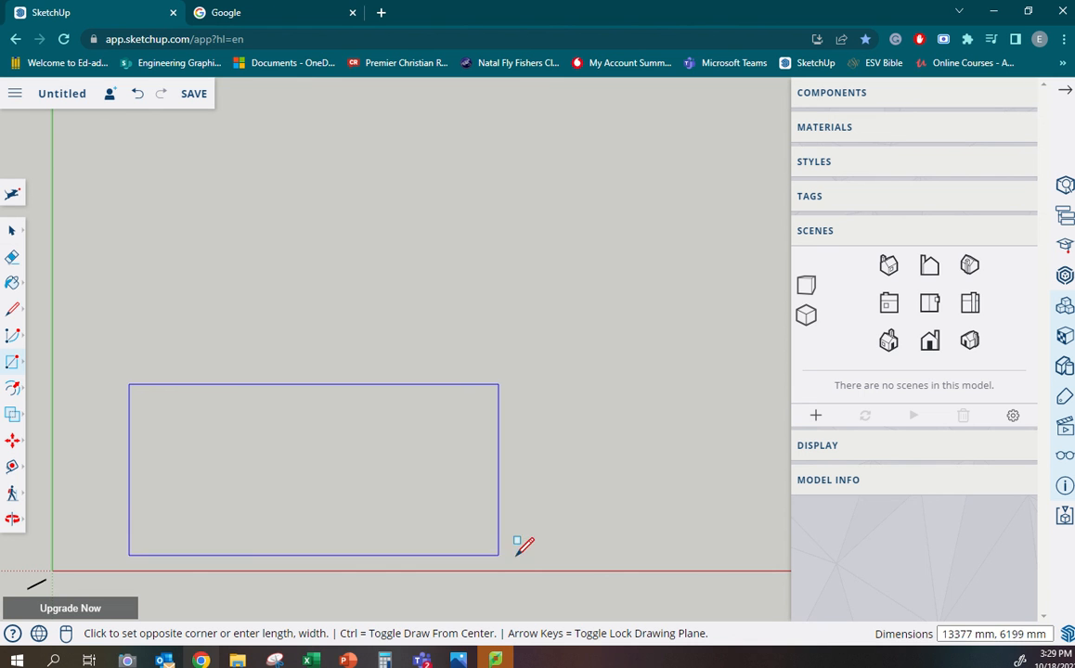
text(10000)
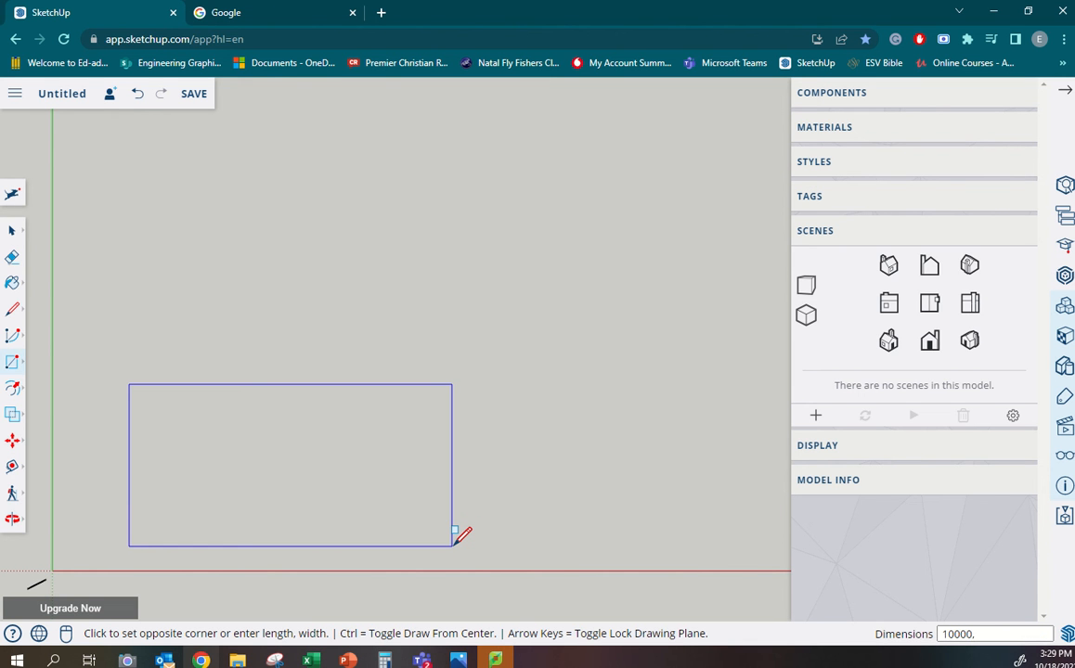
text(,5000)
key(Return)
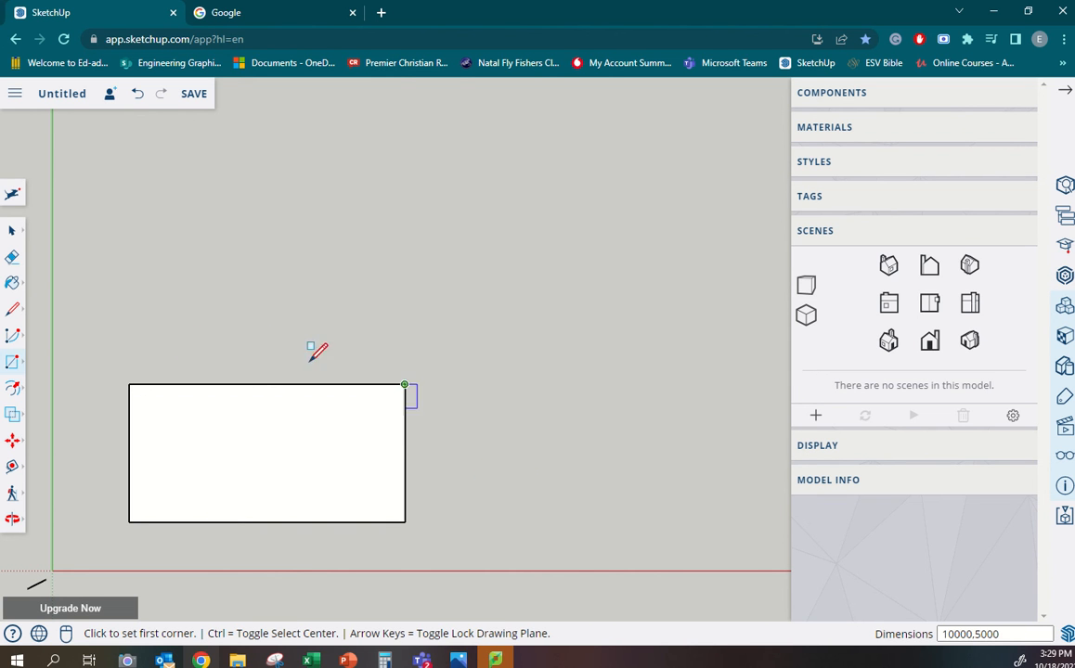
- Offset the rectangle's edges 200 mm inward to form the exterior wall thickness
click(14, 392)
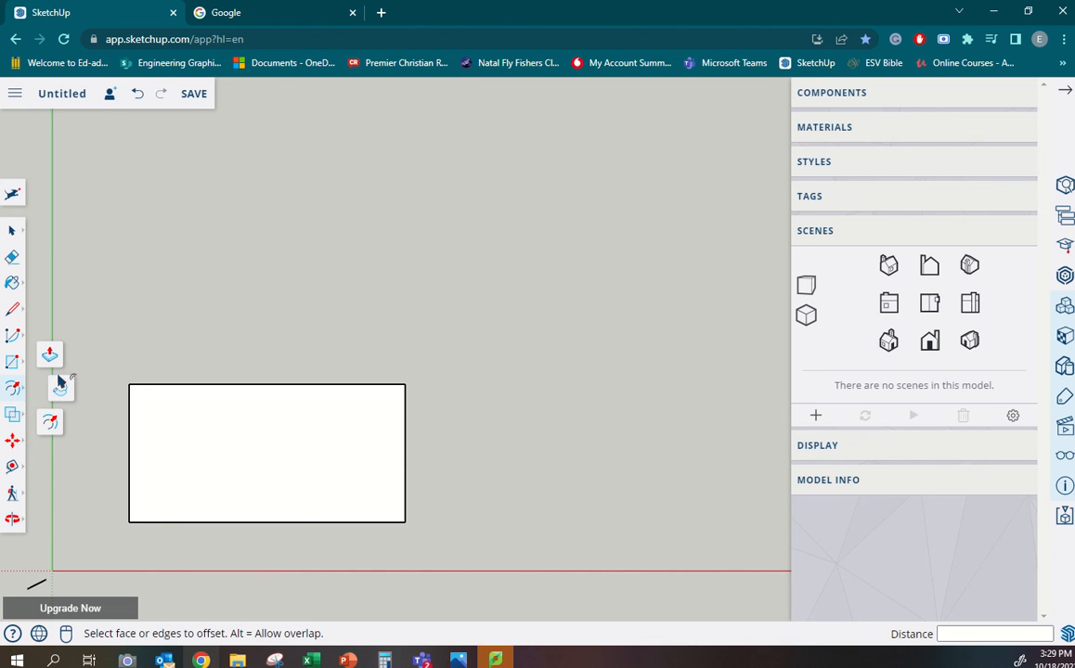
click(51, 427)
scroll(233, 432, up, 3)
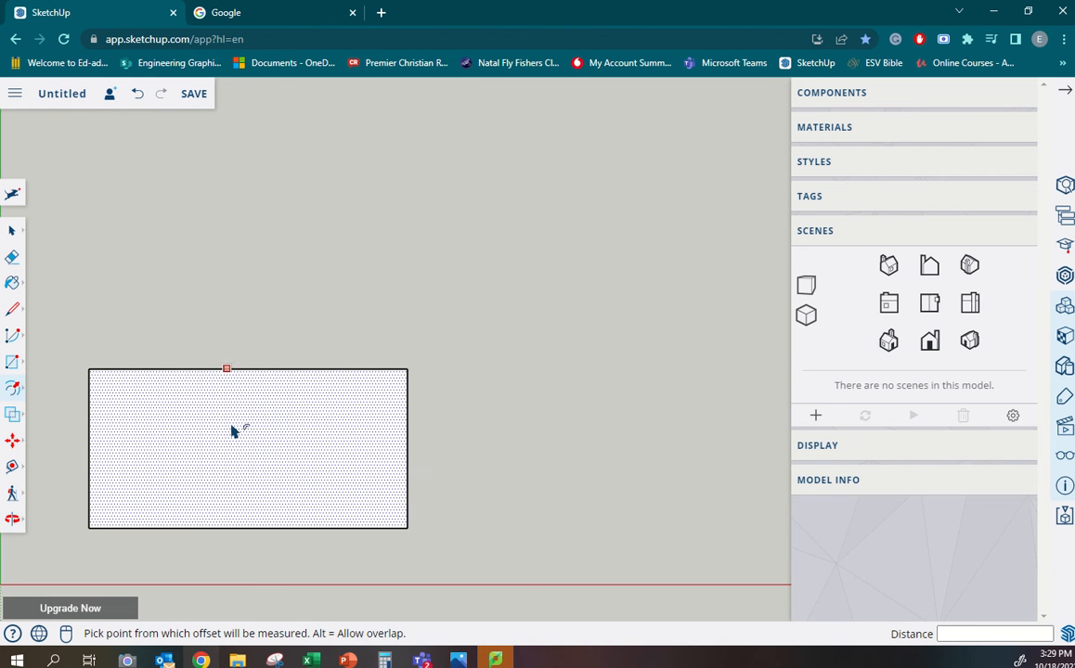
scroll(220, 435, down, 1)
shift+middle_drag(223, 435, 292, 401)
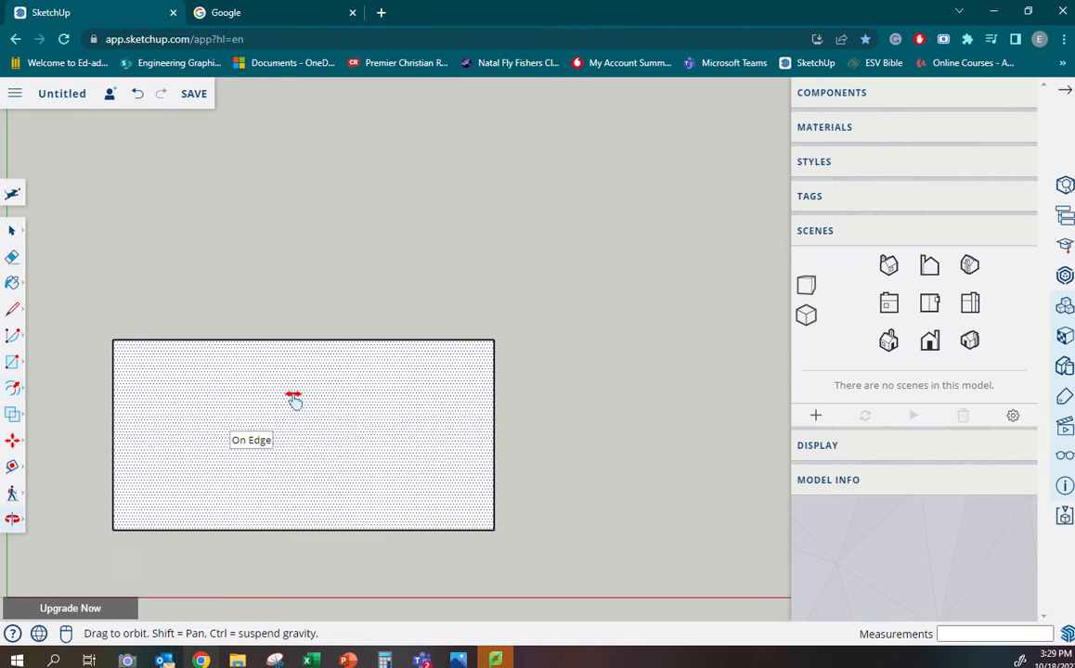
scroll(357, 324, up, 2)
scroll(367, 360, up, 1)
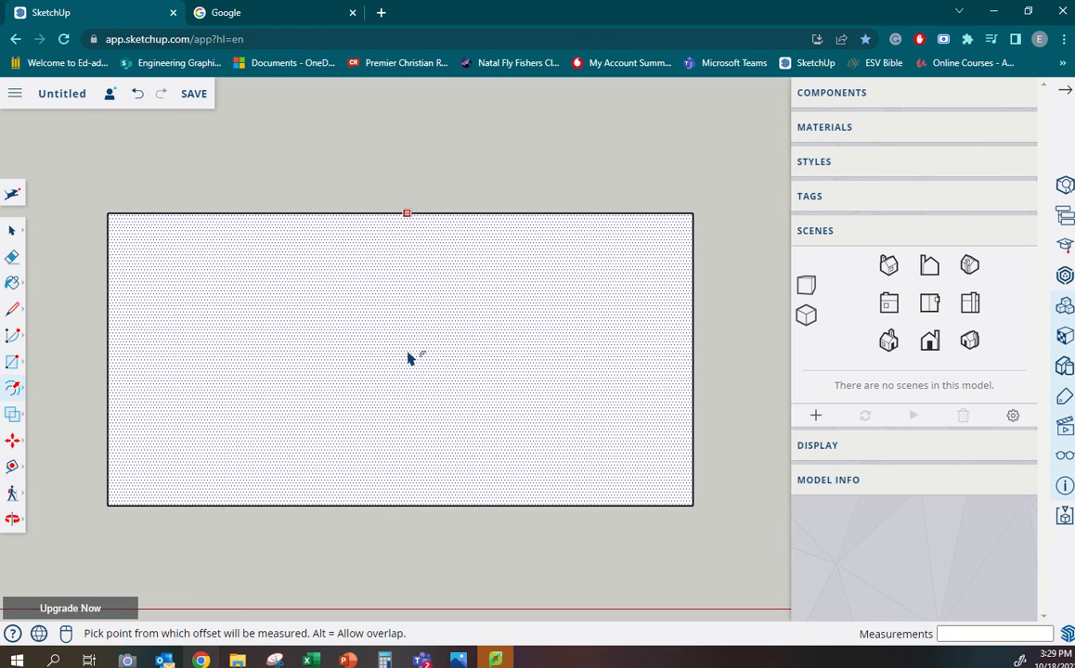
click(412, 345)
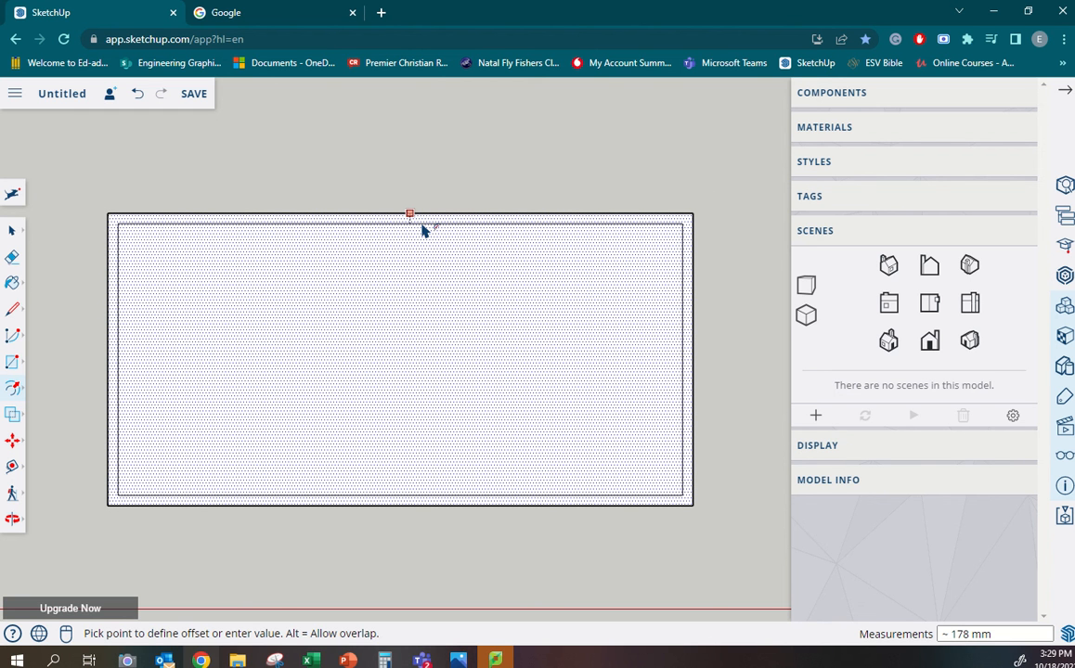
text(200)
key(Return)
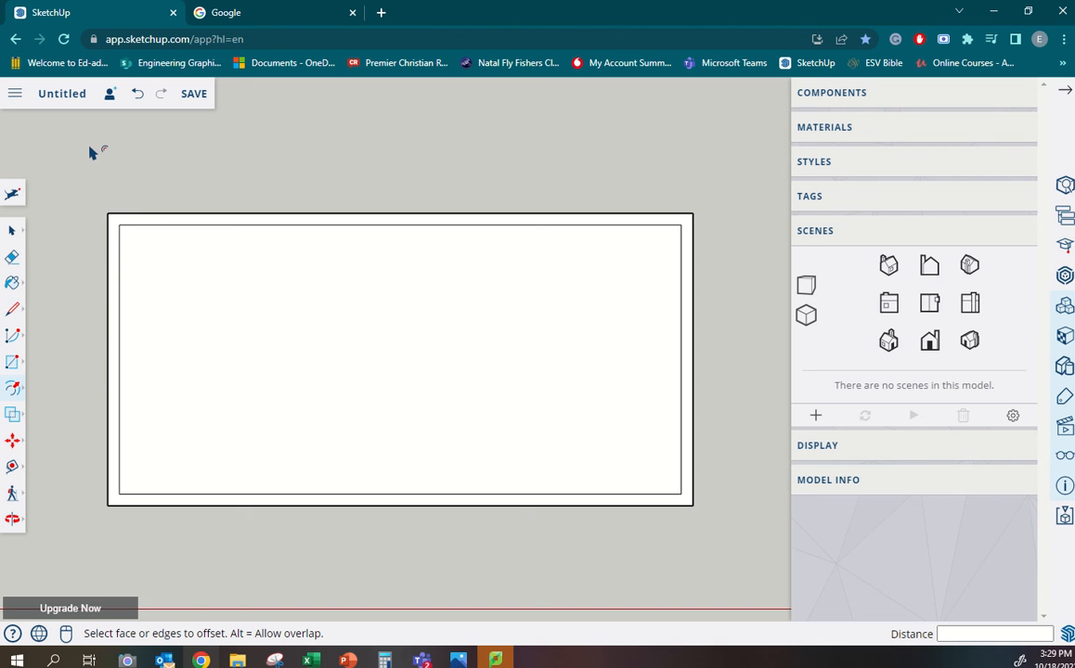
- Group the wall face between the two outlines together with its edges
click(9, 234)
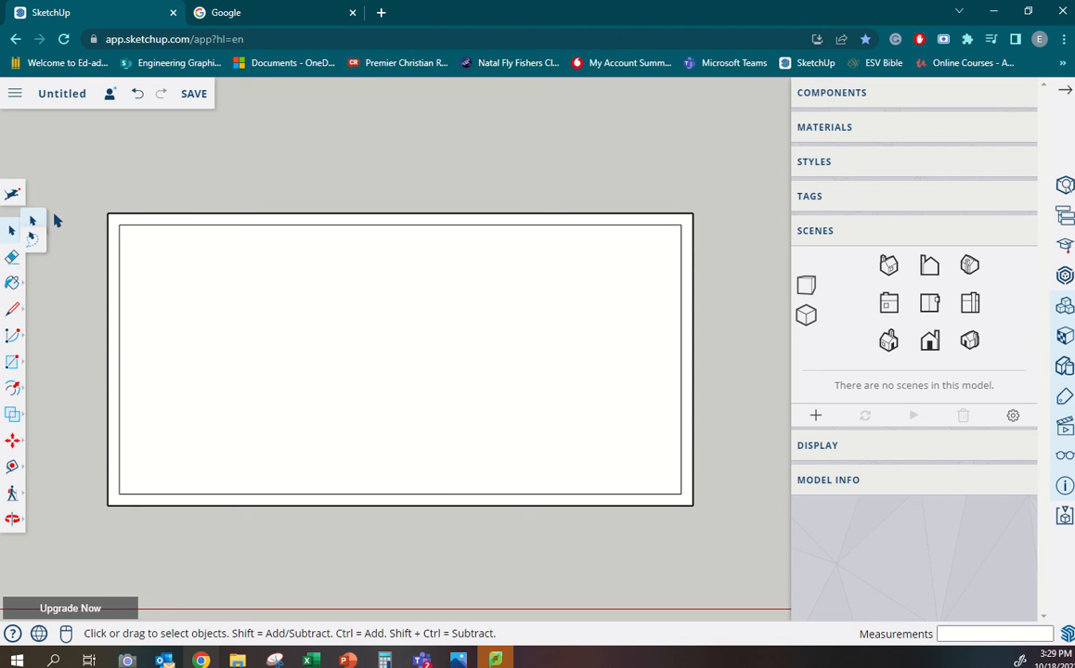
double_click(113, 240)
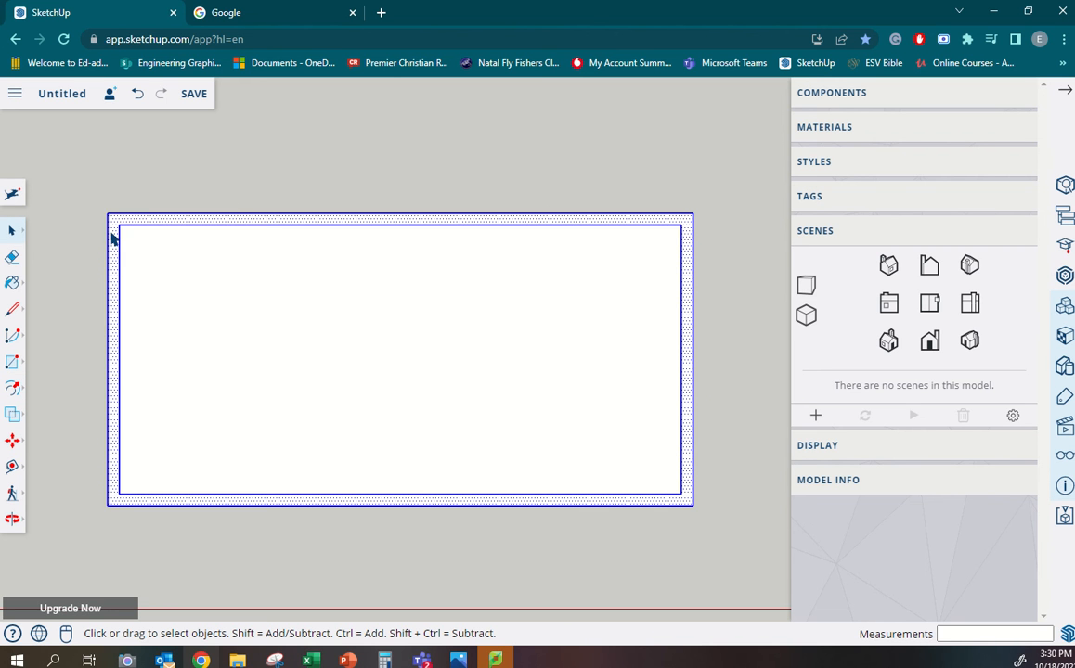
right_click(112, 239)
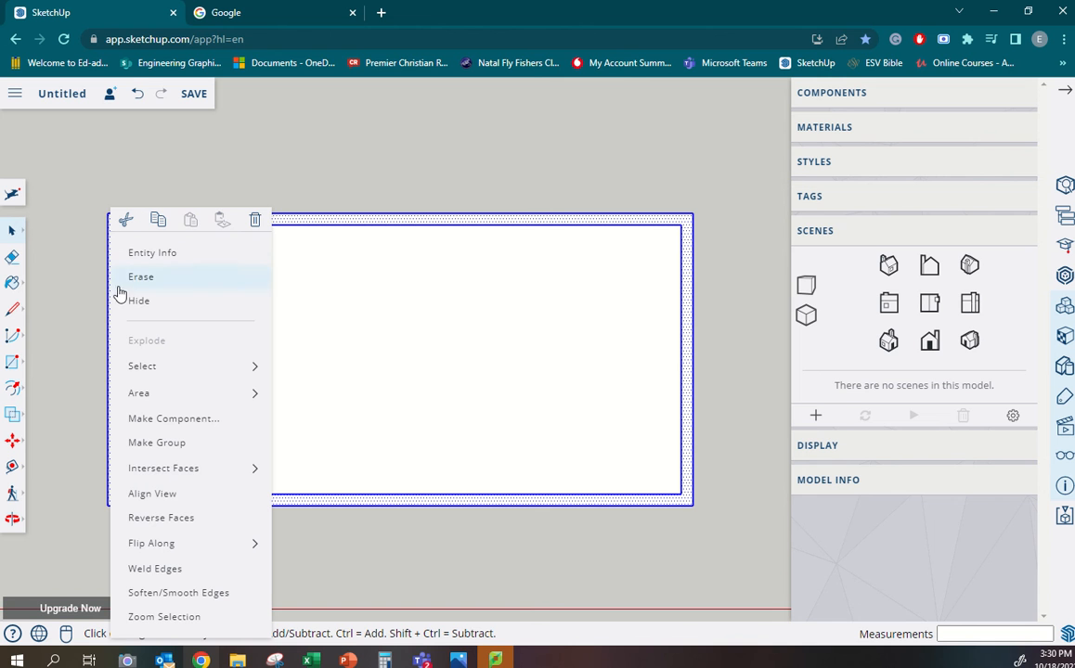
click(179, 455)
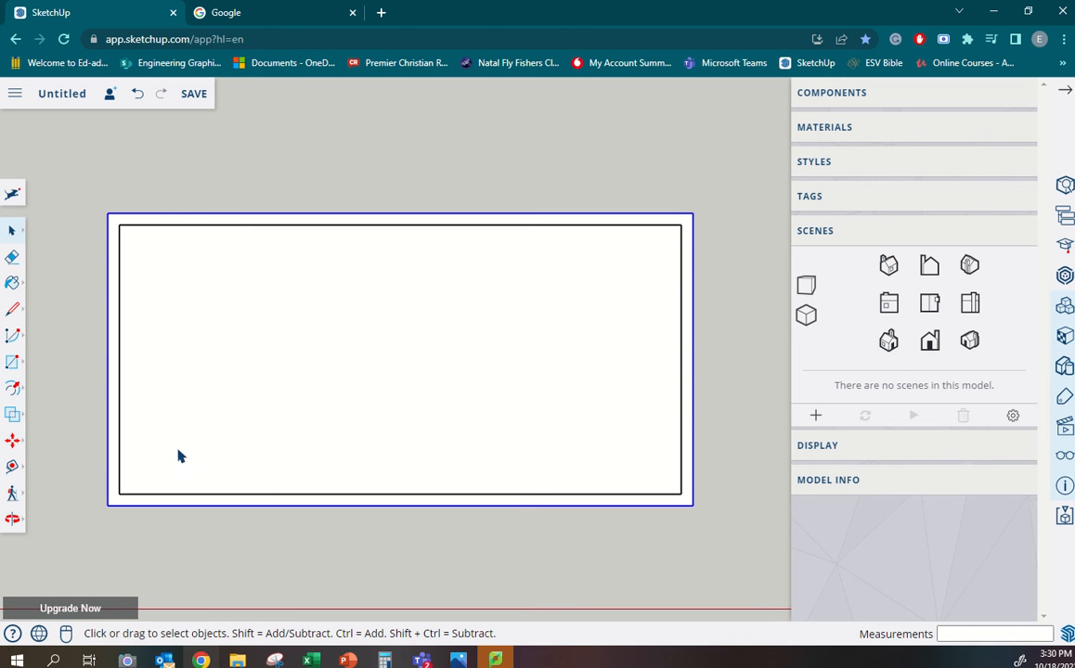
click(868, 239)
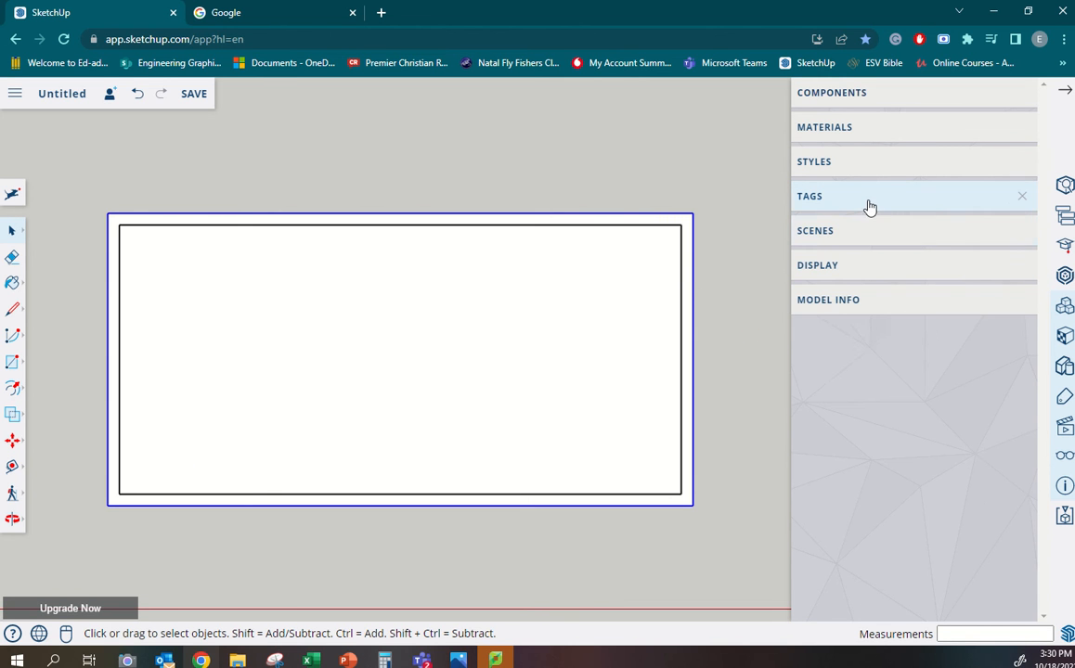
click(869, 206)
click(851, 232)
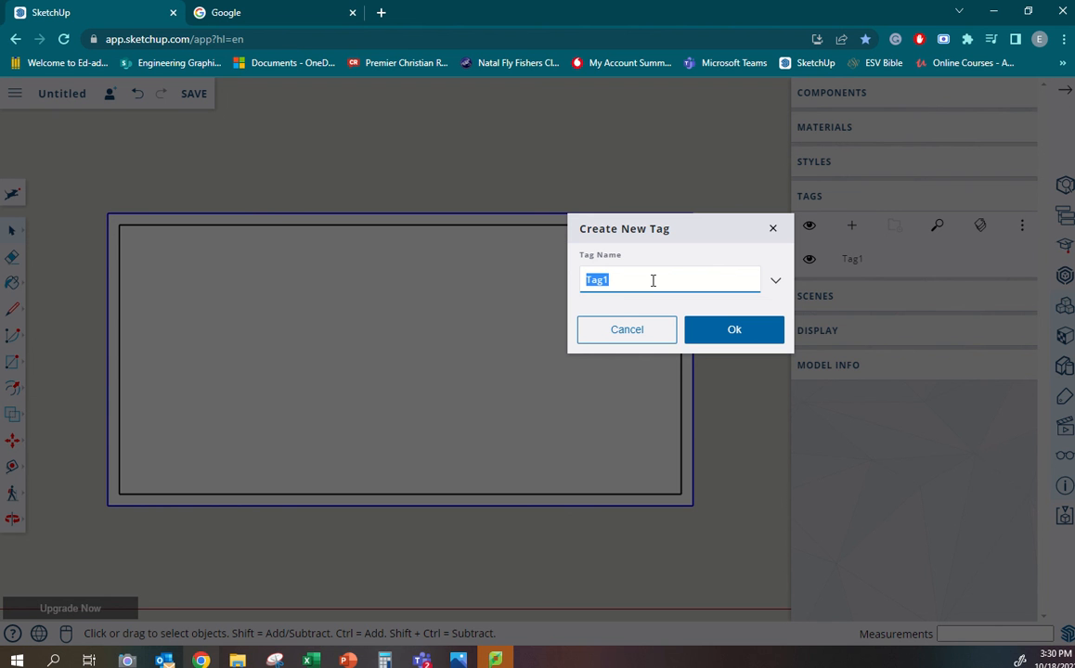
key(BackSpace)
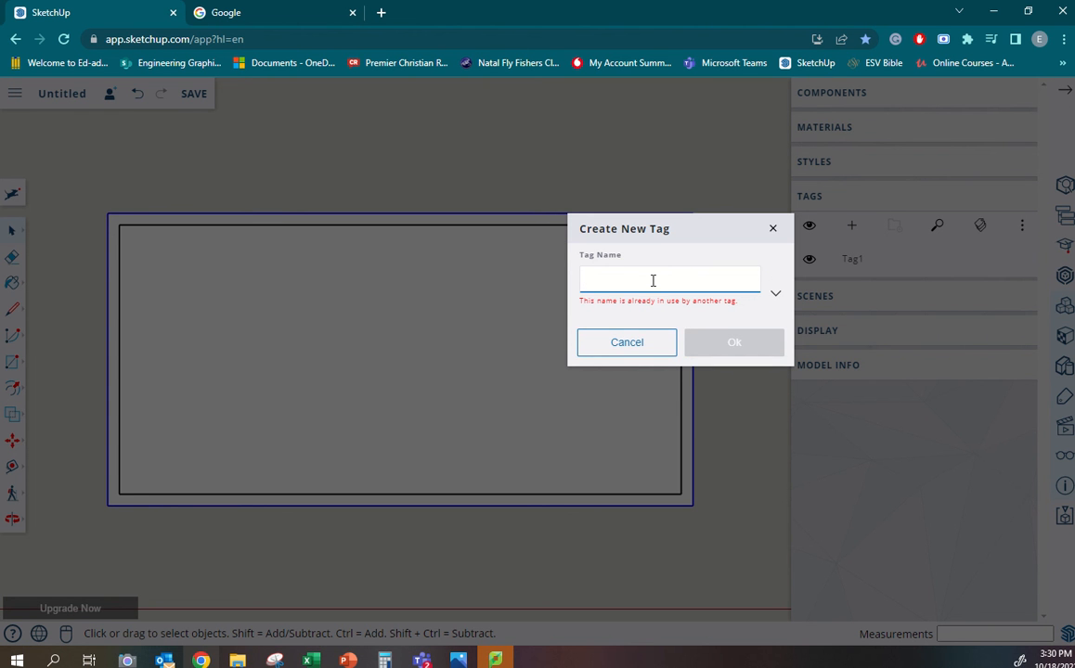
click(604, 344)
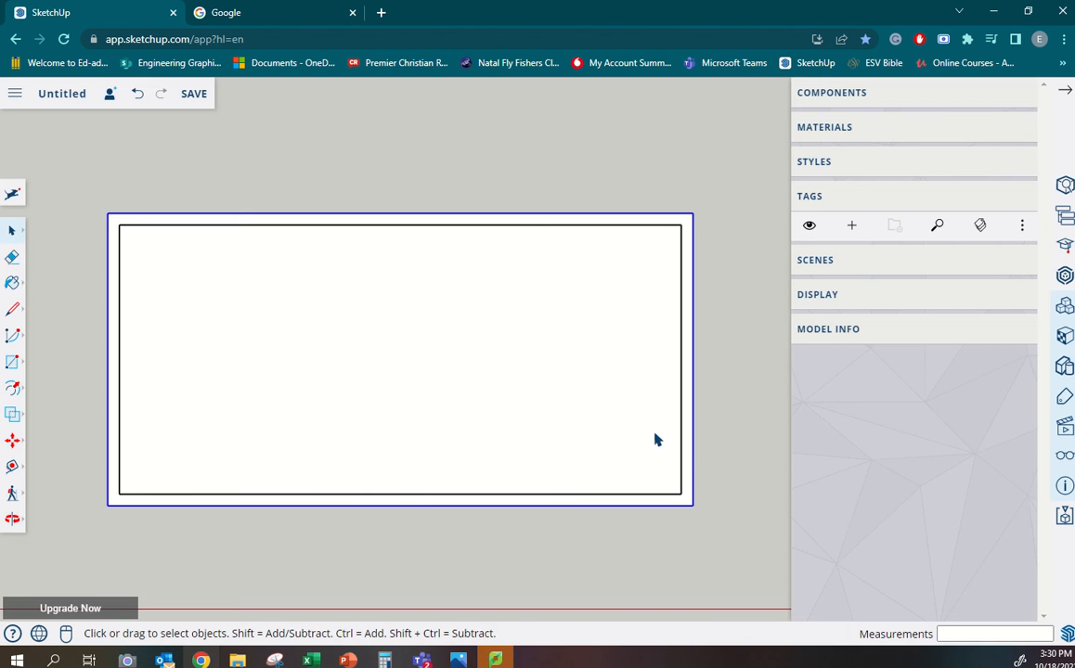
- Explode the wall group back into loose geometry and clear the selection
right_click(687, 466)
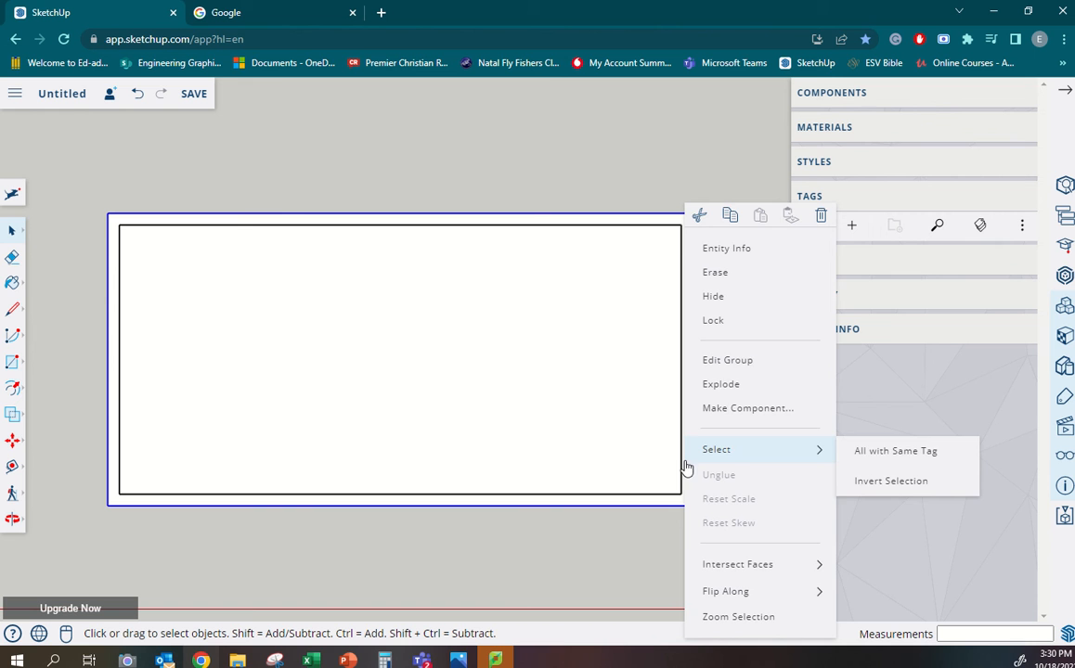
click(738, 387)
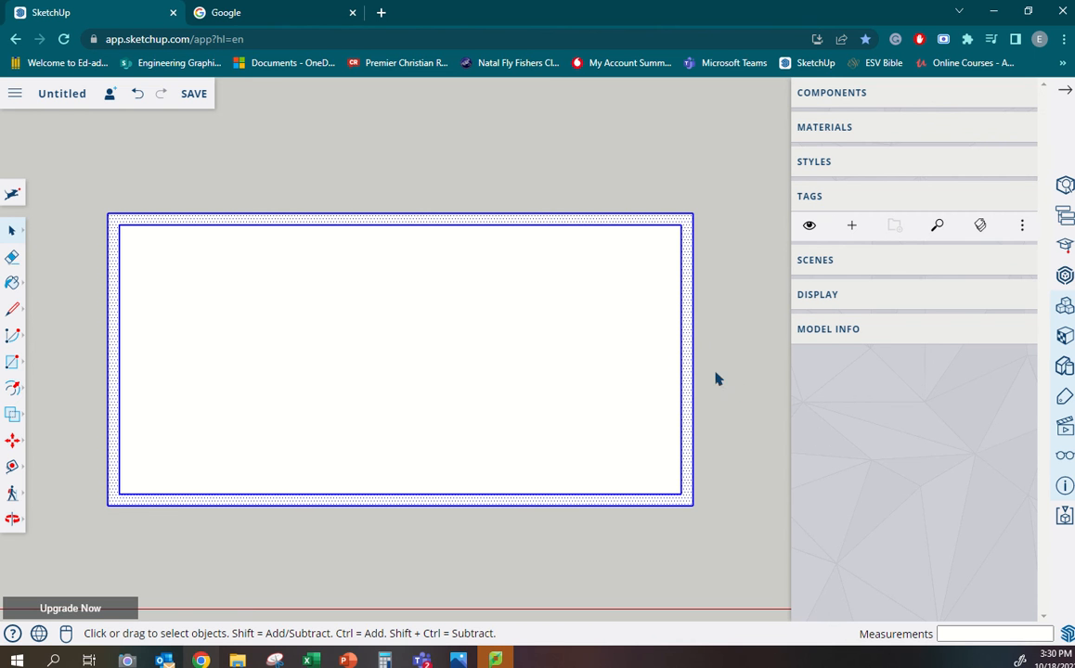
click(702, 376)
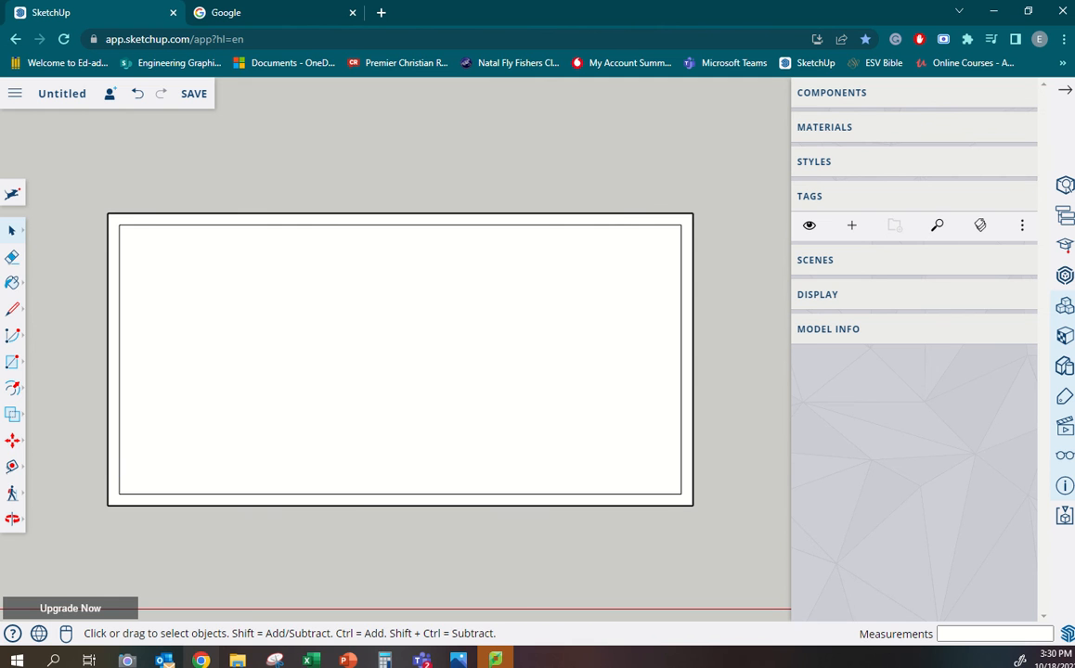
- Place two vertical guides, each 3500 mm inward from the left and right outer edges of the house
click(13, 467)
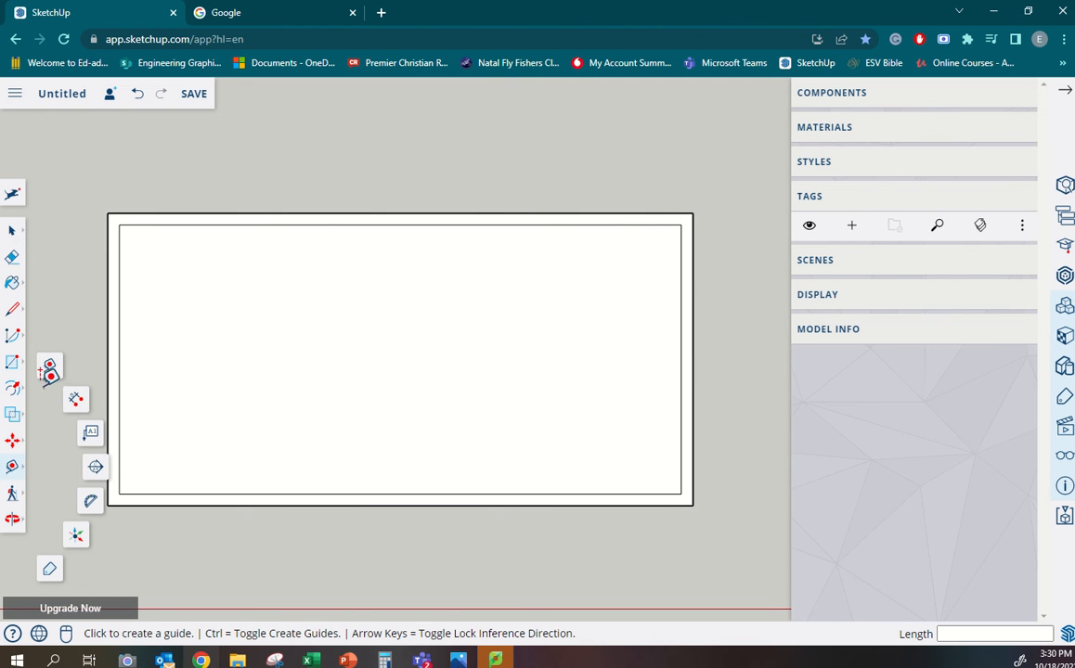
click(49, 370)
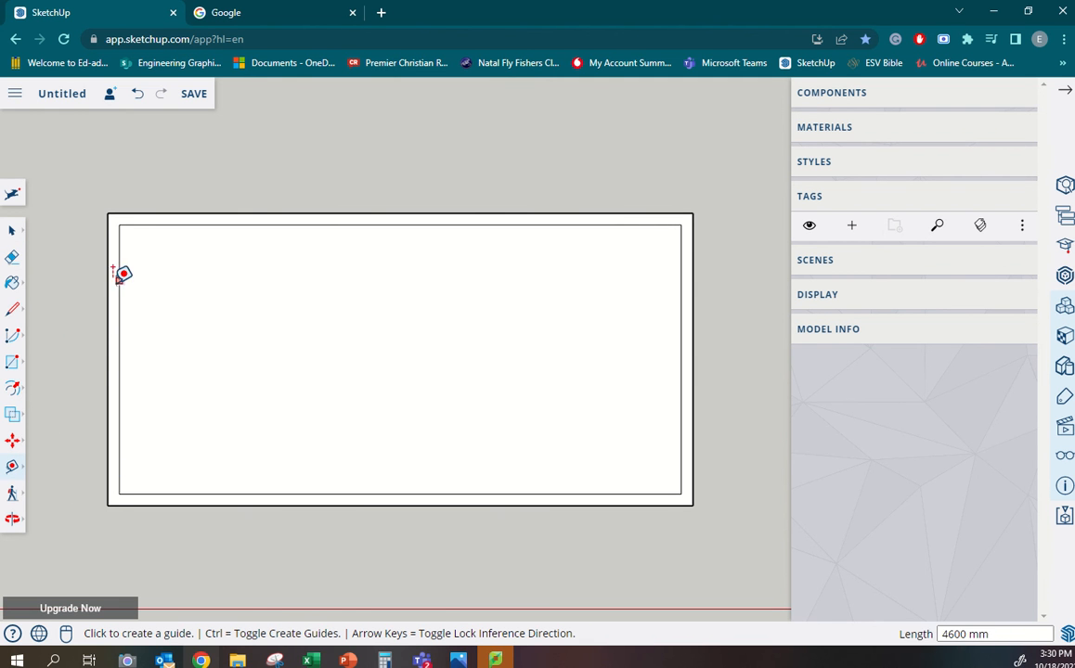
click(108, 359)
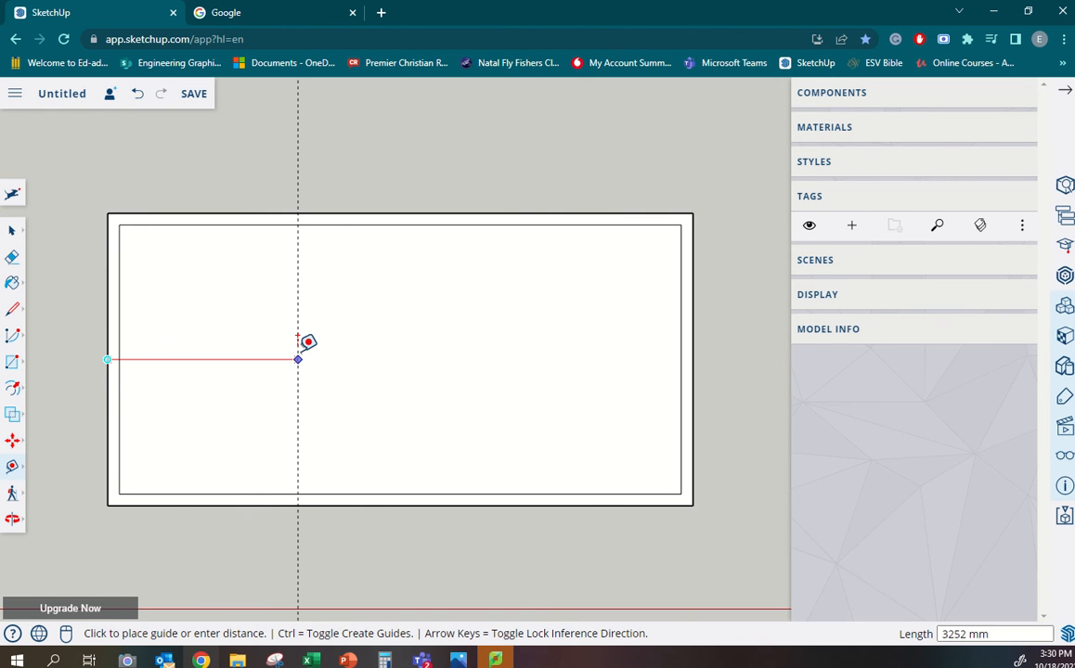
text(3500)
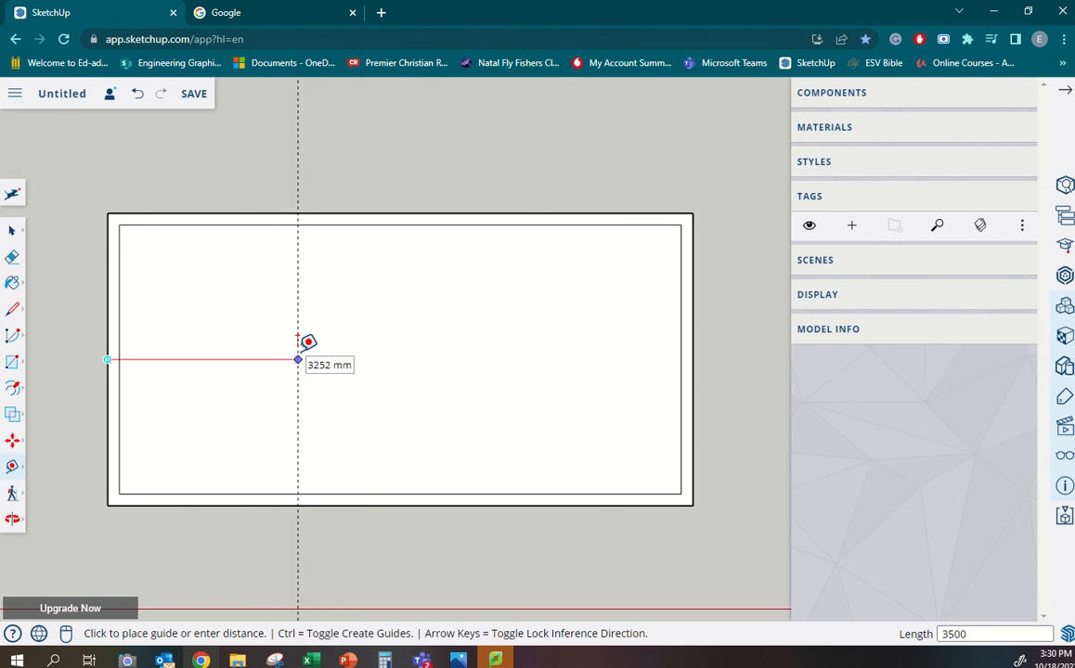
key(Return)
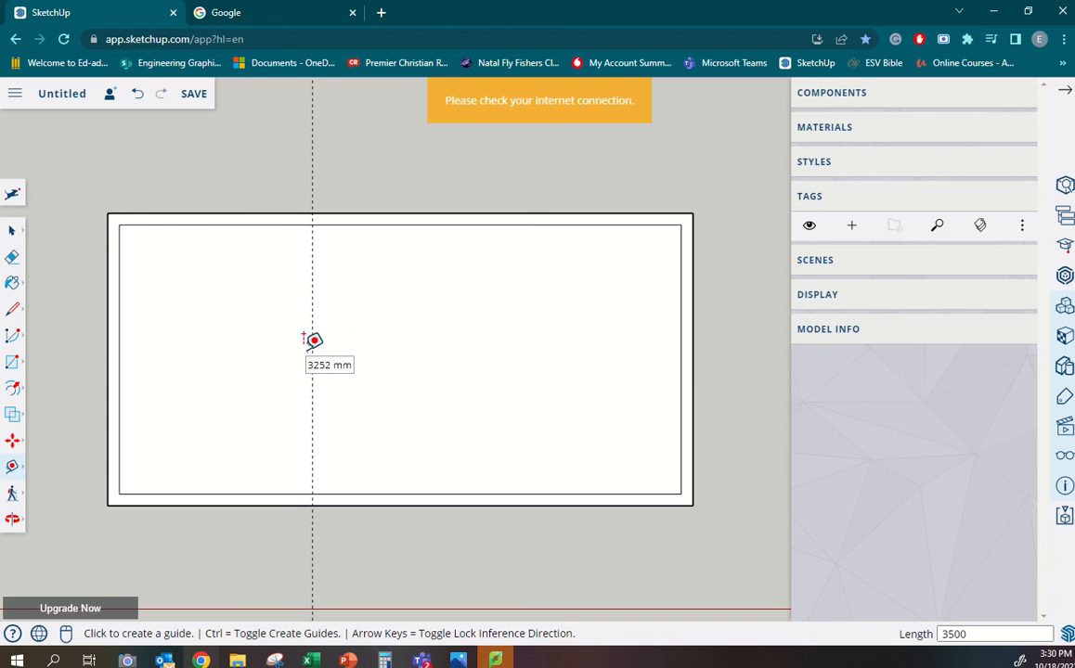
click(694, 359)
text(35)
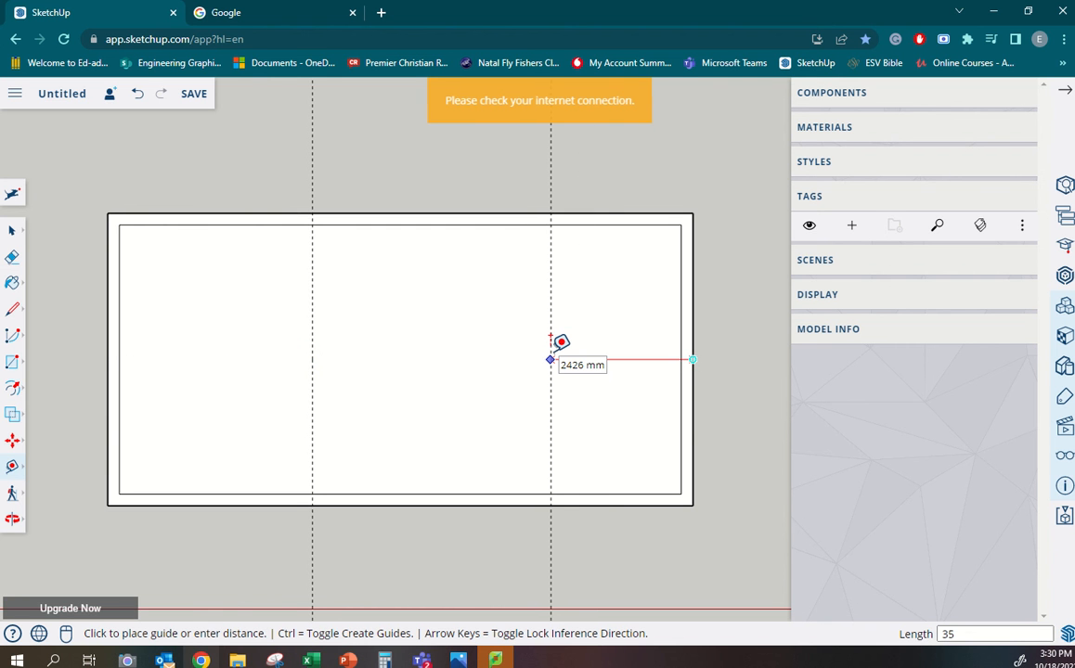
text(000)
key(BackSpace)
key(Return)
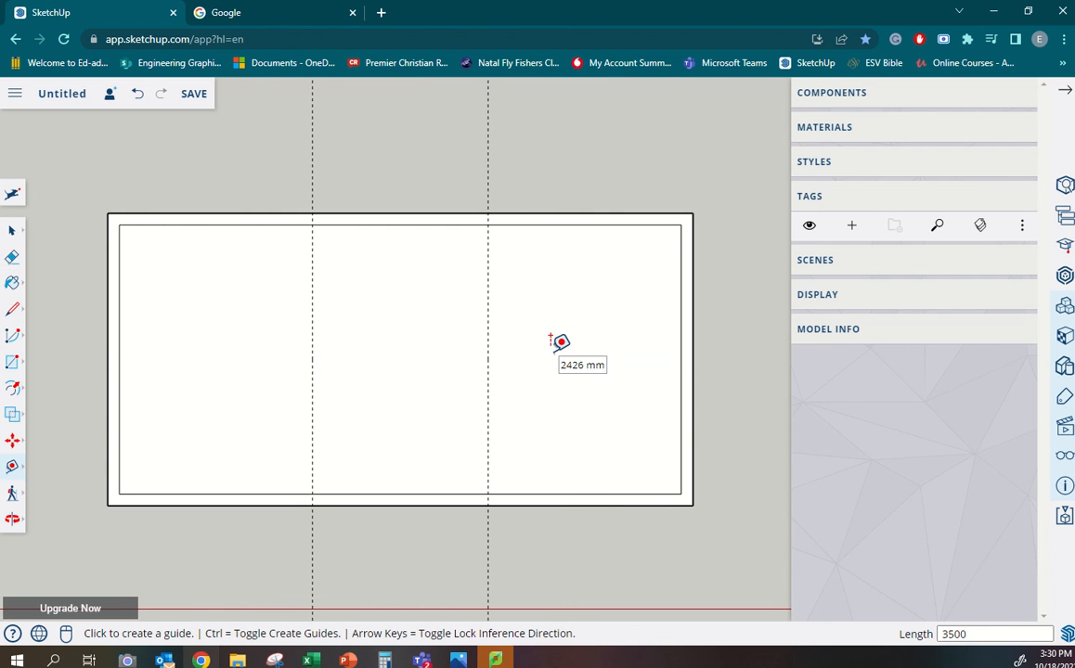
- Place a horizontal guide 3500 mm below the house's upper outer edge
click(401, 212)
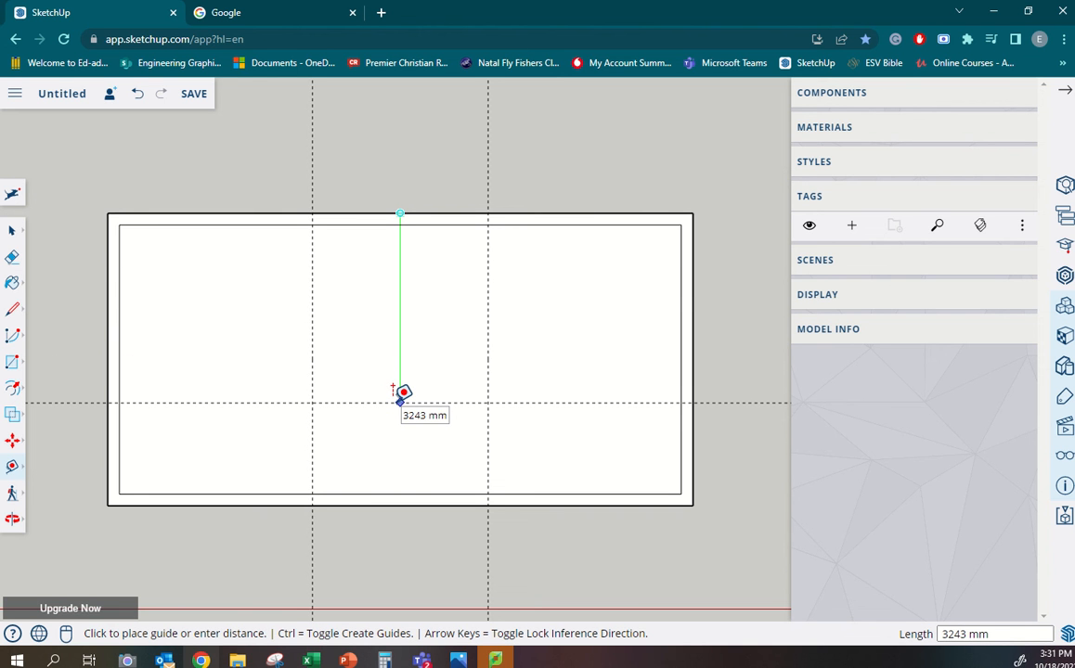
text(3500)
key(Return)
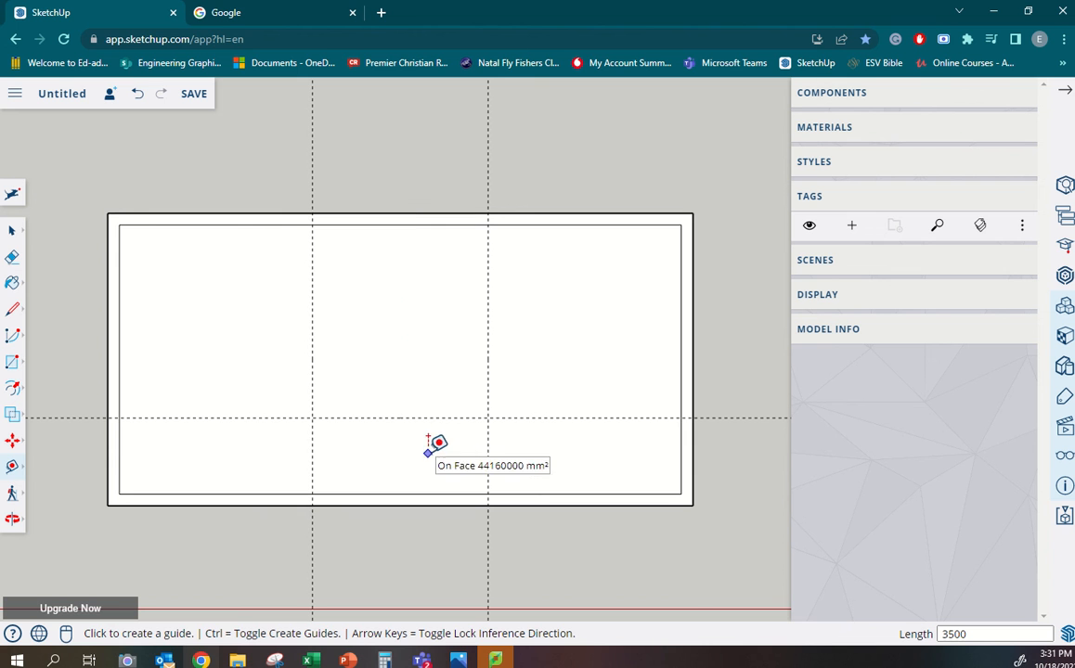
- Draw the middle room's outline along the guides, with 3300 mm sides starting and ending on the upper wall's inner edge
click(12, 311)
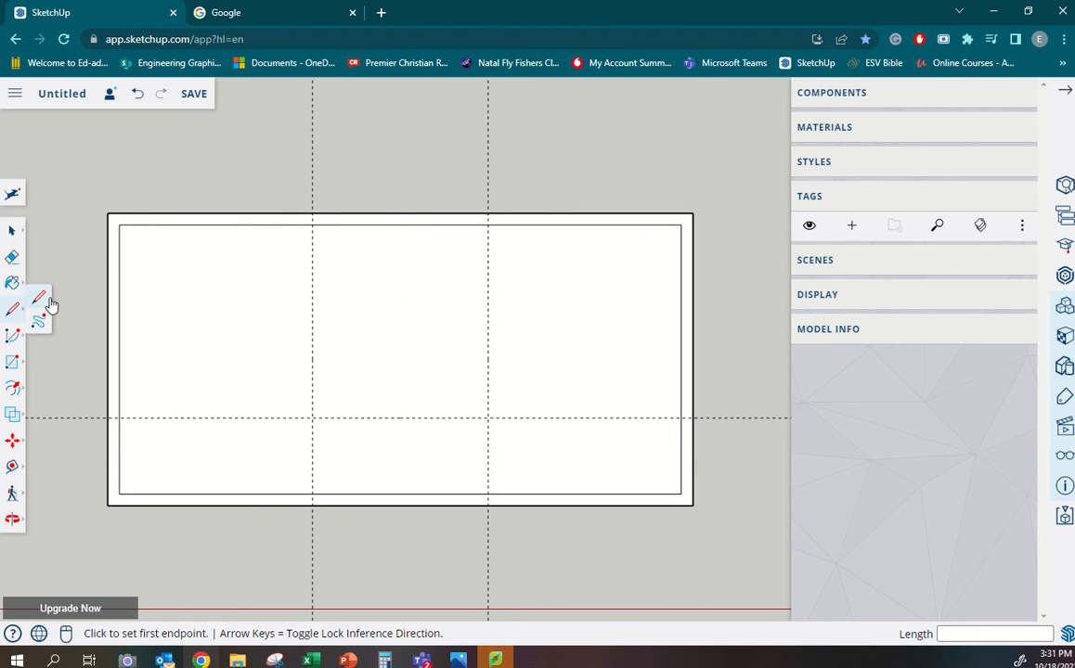
click(312, 225)
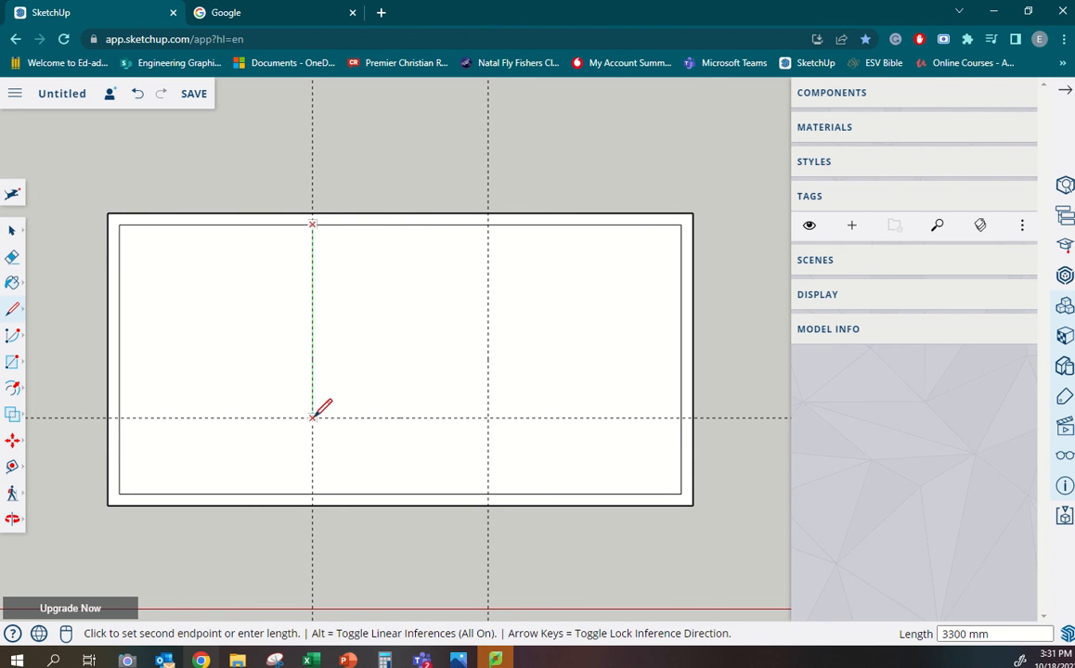
click(312, 418)
click(488, 418)
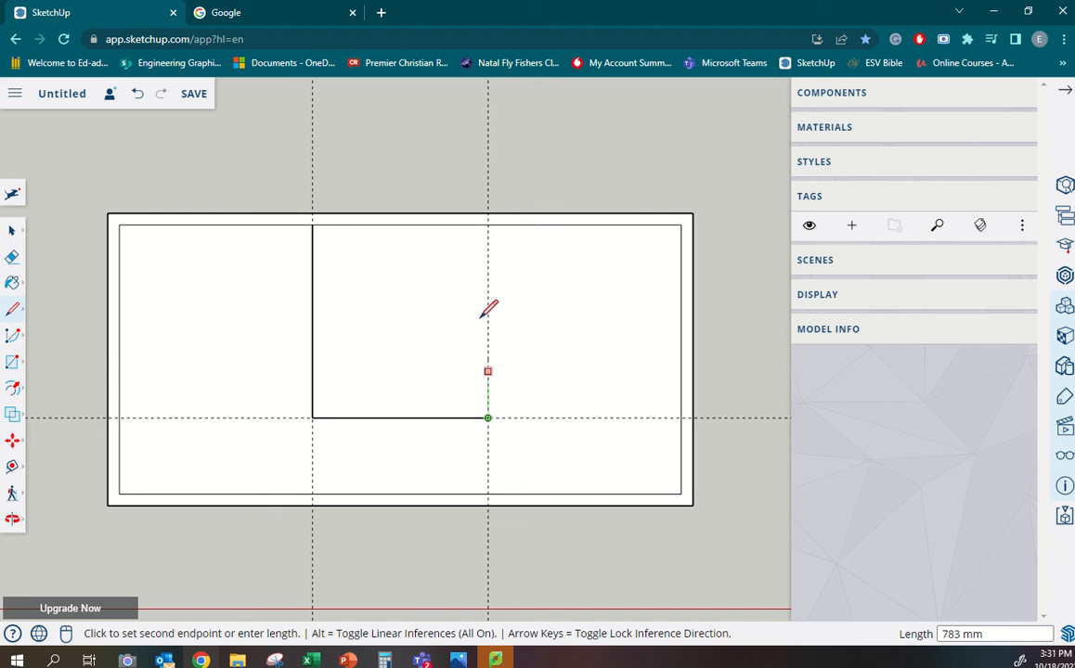
click(488, 225)
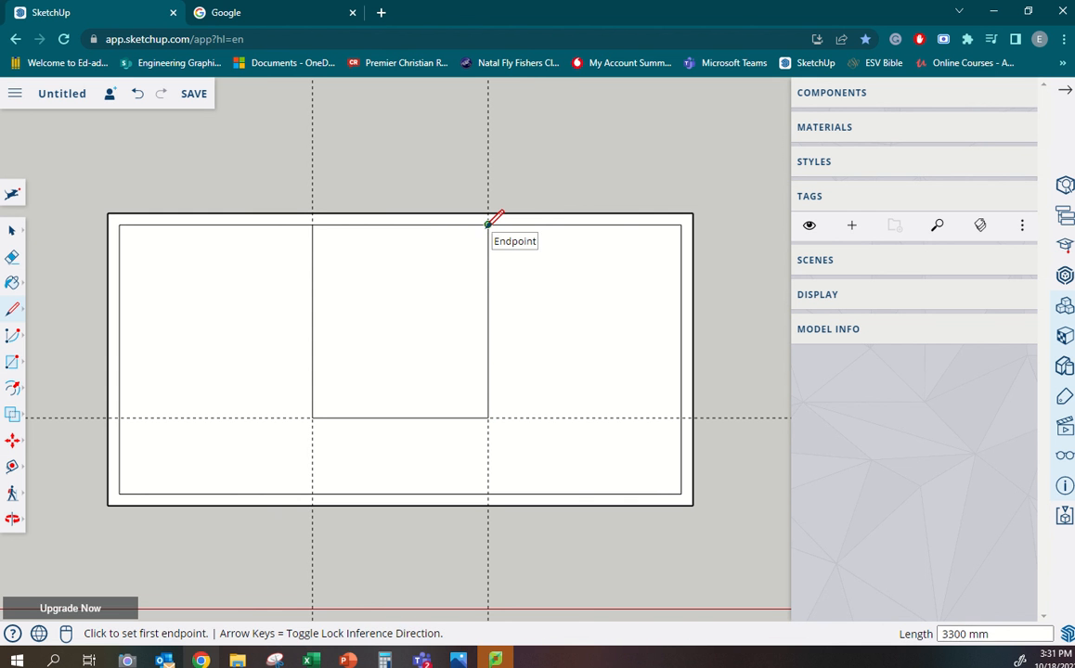
- Offset the middle room's outline 100 mm inward to form the interior wall thickness
click(12, 388)
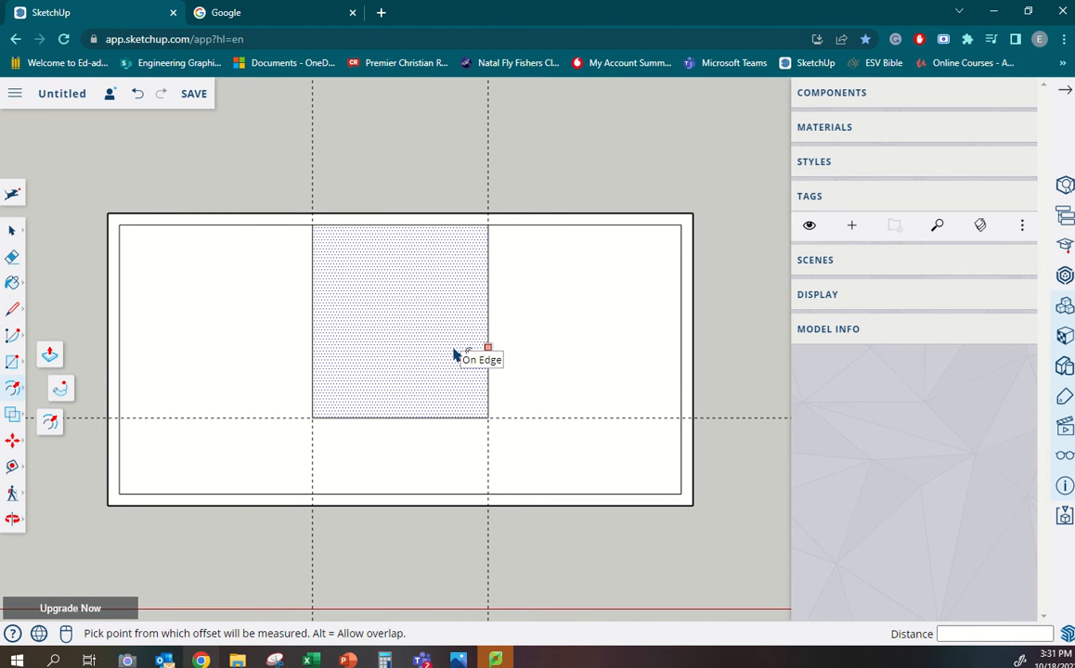
click(456, 354)
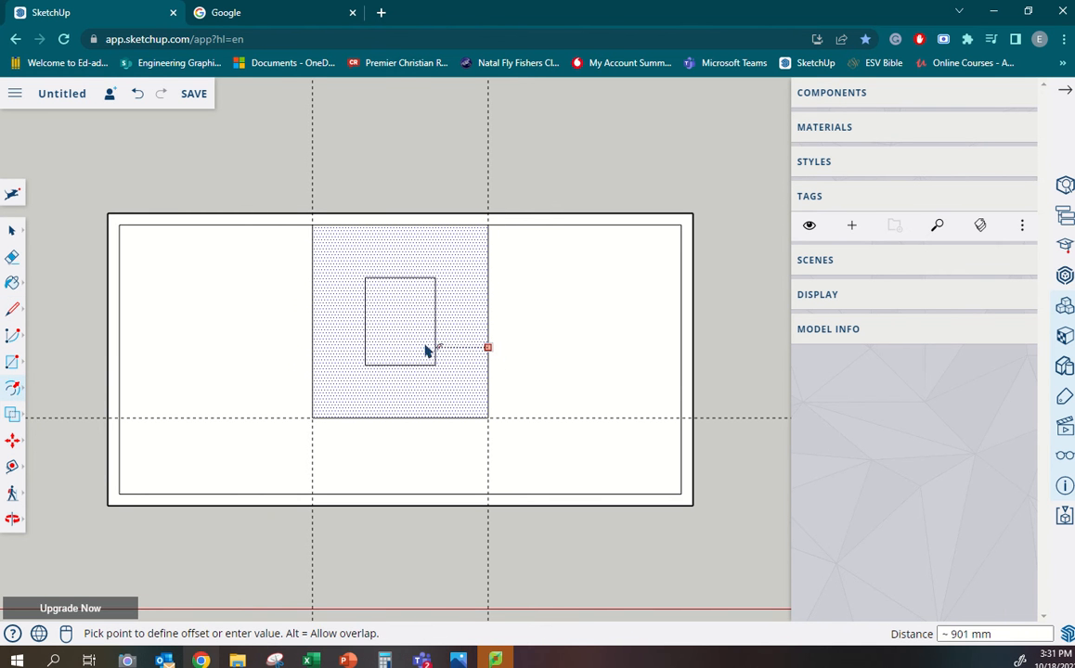
text(100)
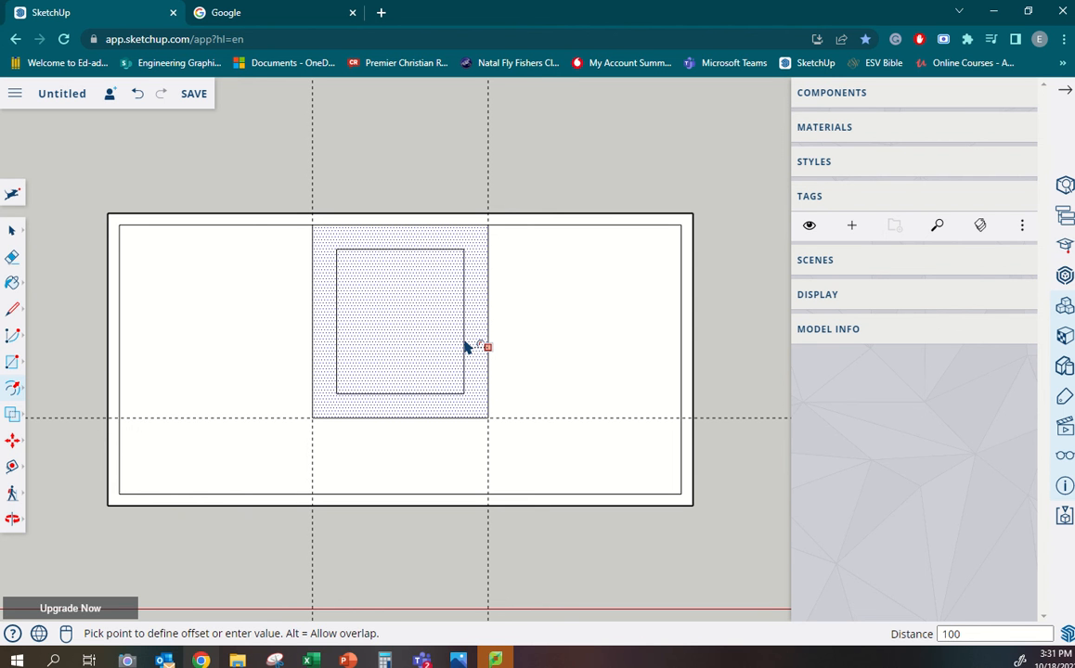
key(Return)
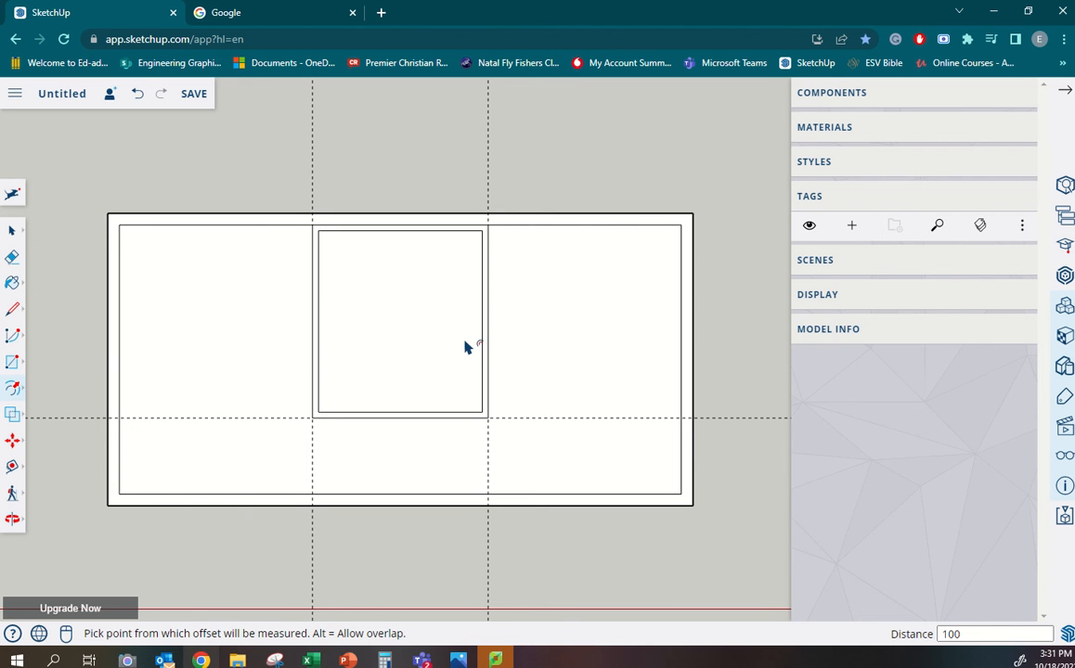
- Draw 100 mm lines extending both inner side edges of the middle room up to the upper exterior wall
scroll(453, 336, up, 1)
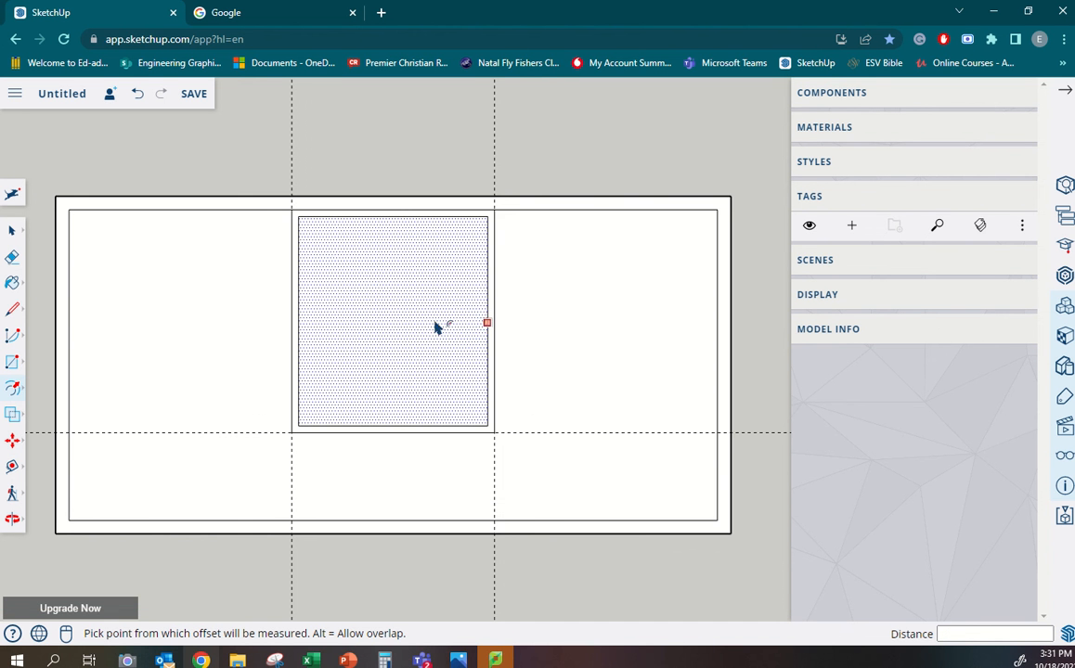
scroll(315, 215, up, 2)
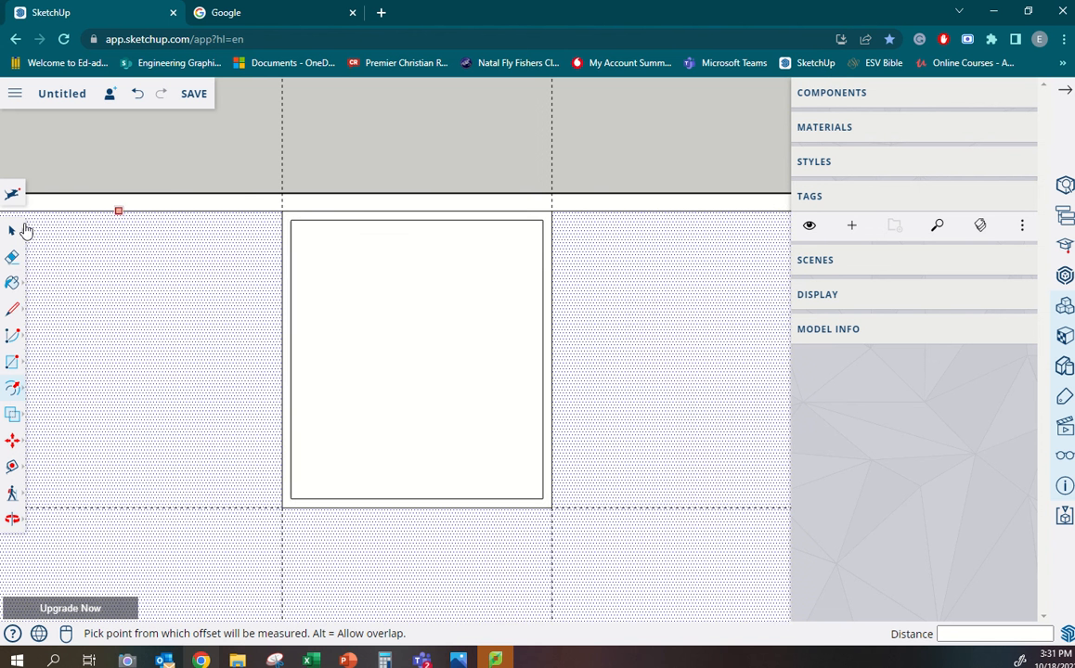
click(13, 309)
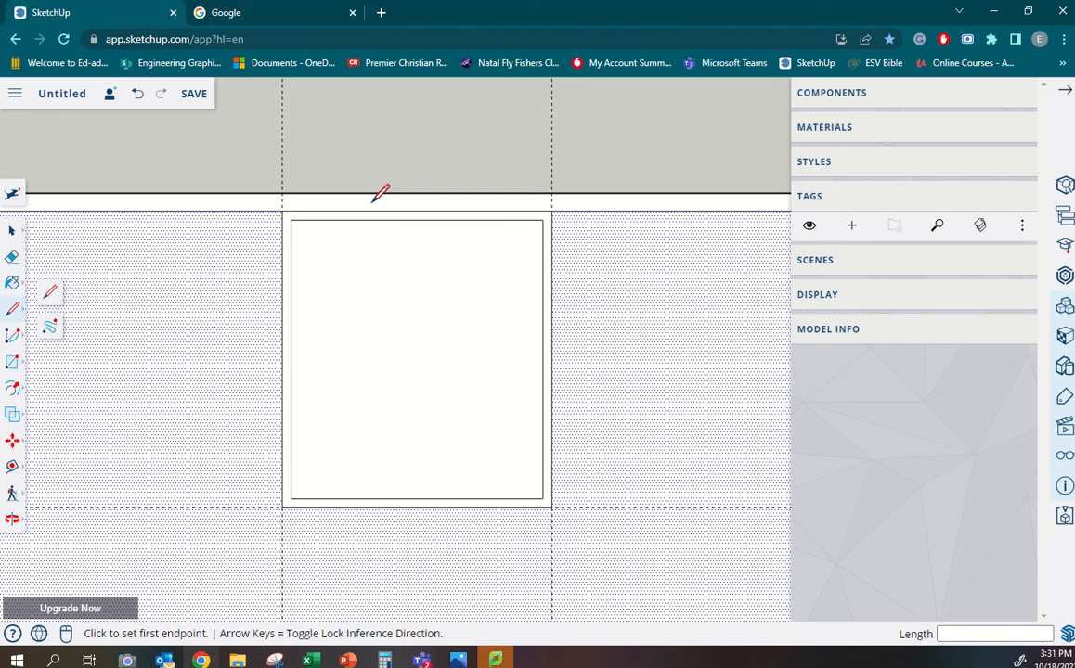
click(291, 219)
click(293, 210)
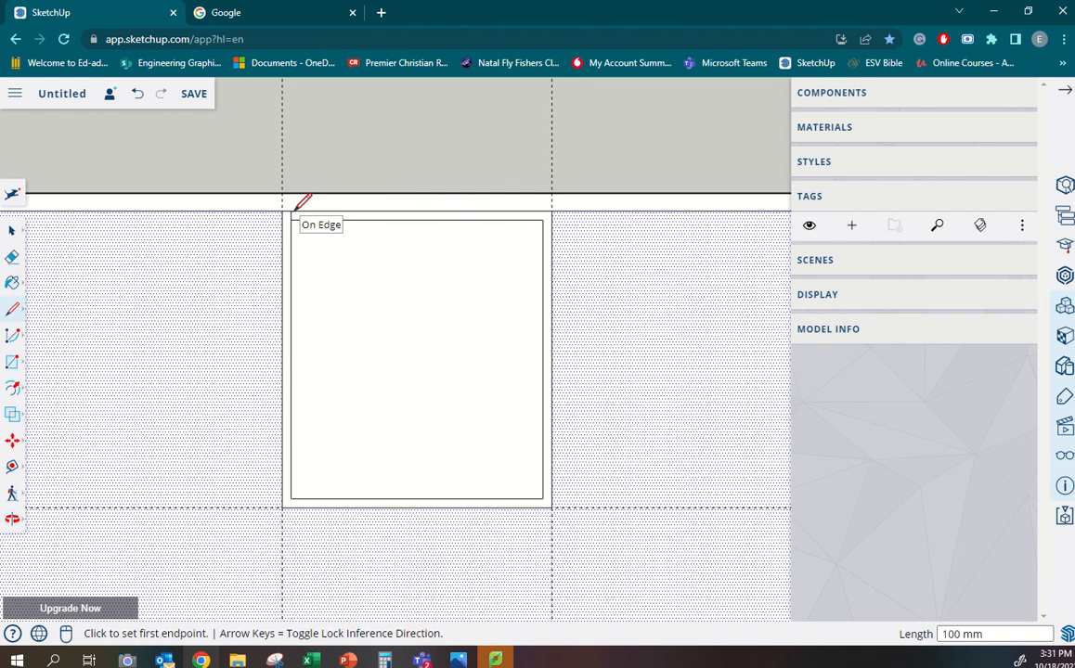
click(543, 219)
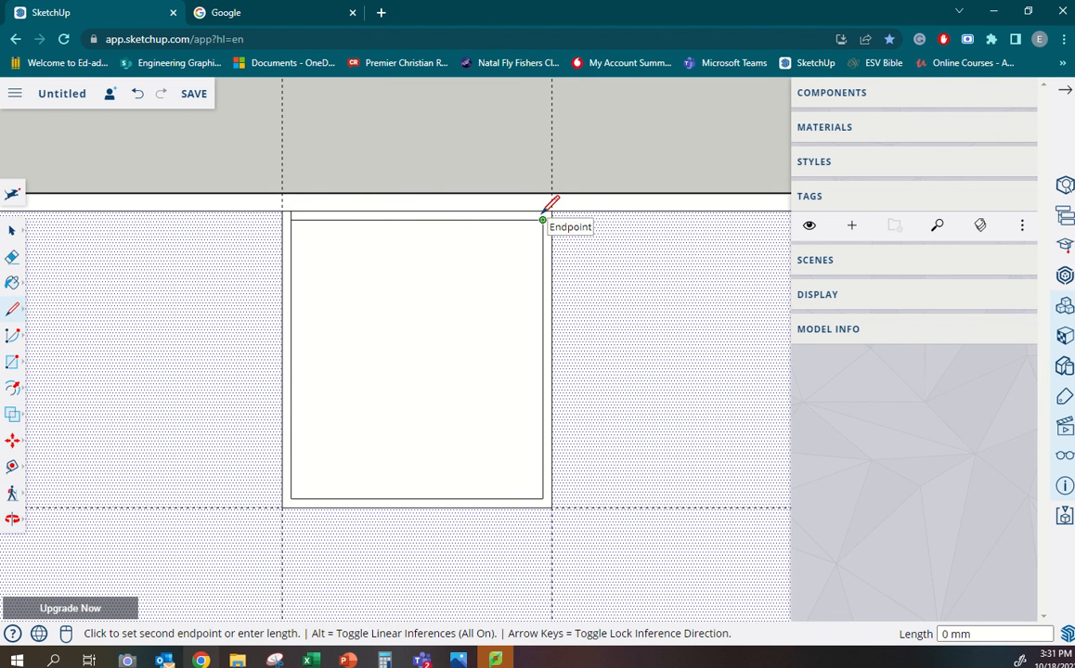
scroll(546, 208, up, 1)
click(544, 210)
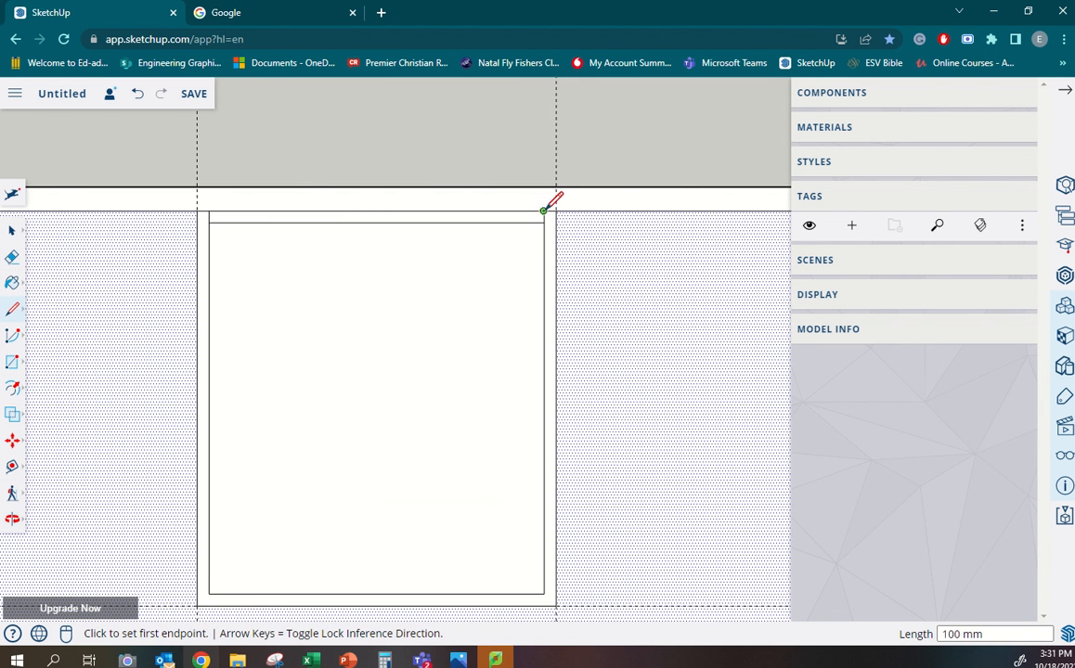
- Erase the middle room's extra upper offset edge and the short edges where the interior walls meet the exterior wall
click(12, 257)
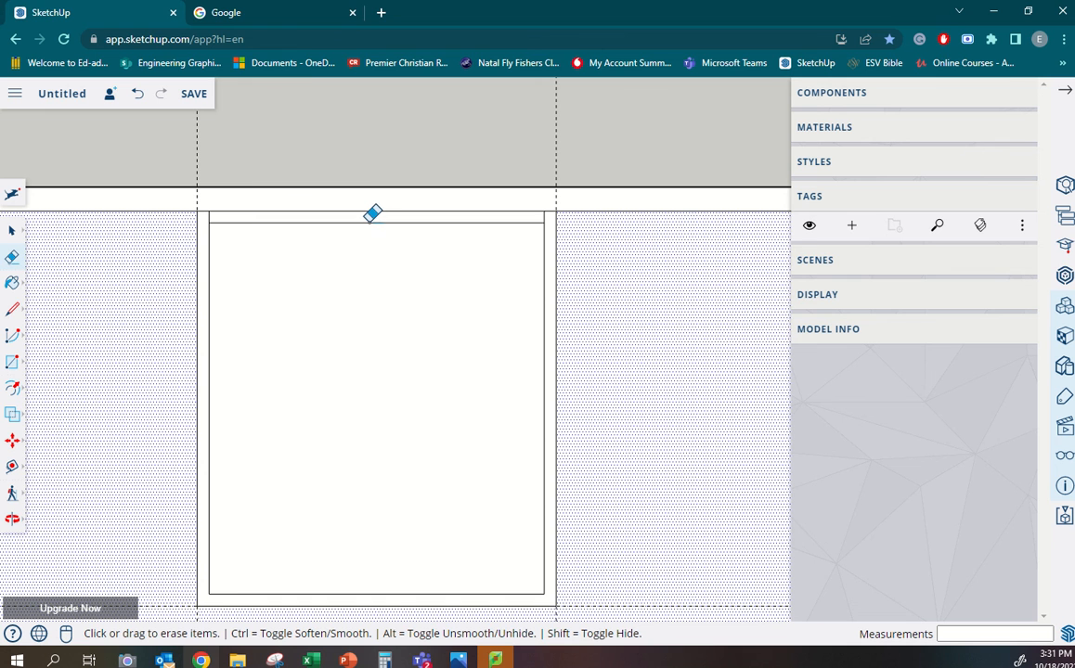
scroll(372, 215, down, 5)
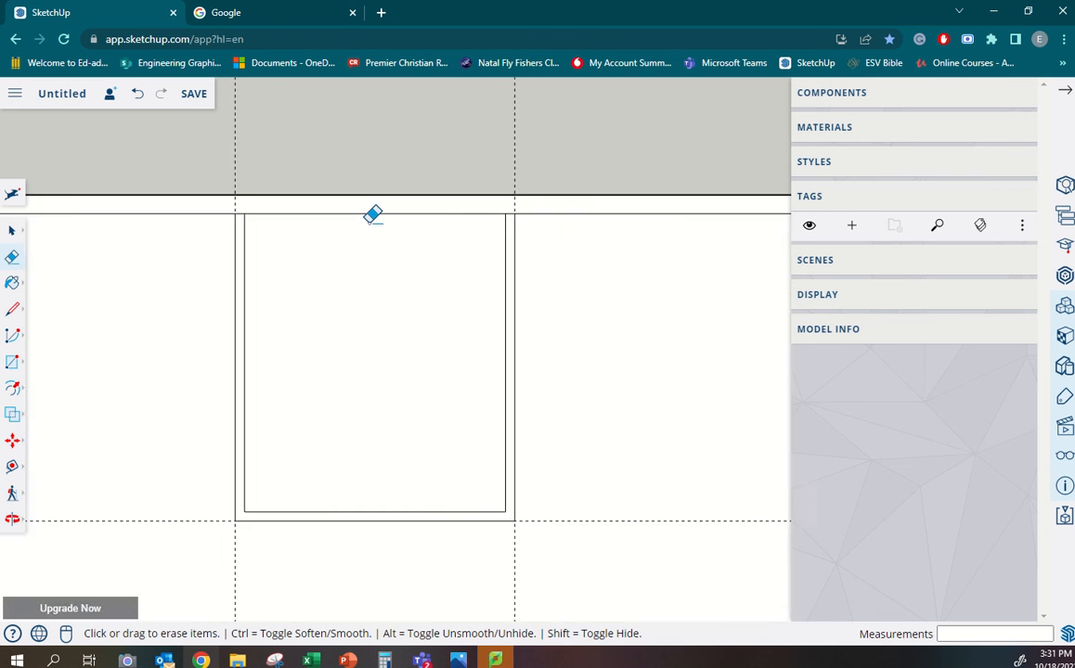
scroll(278, 212, up, 3)
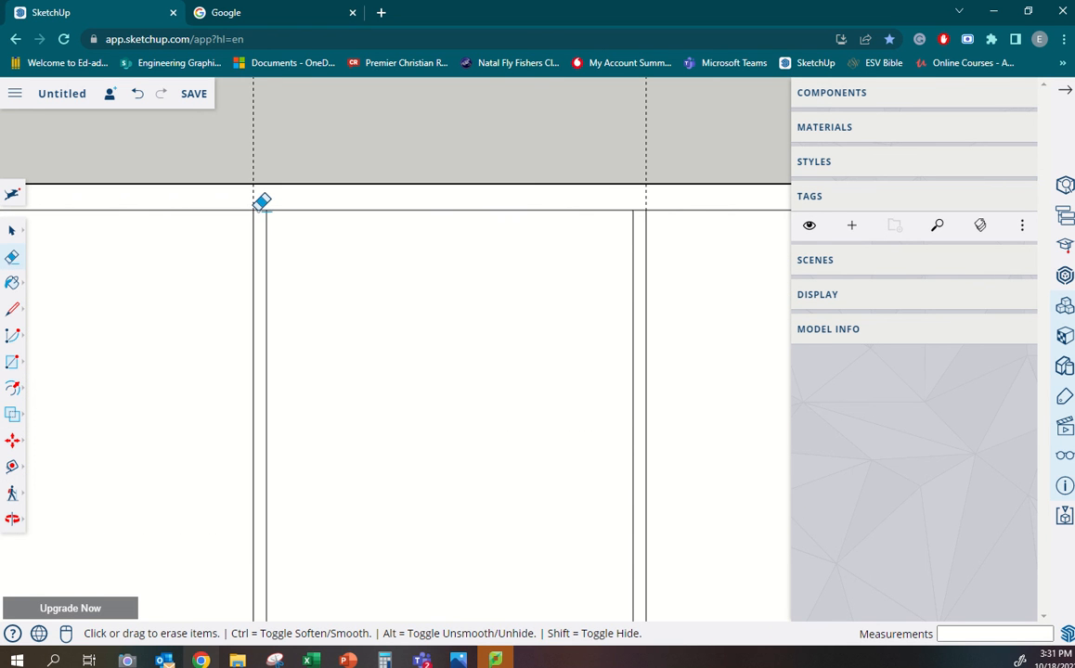
click(260, 201)
scroll(641, 202, down, 3)
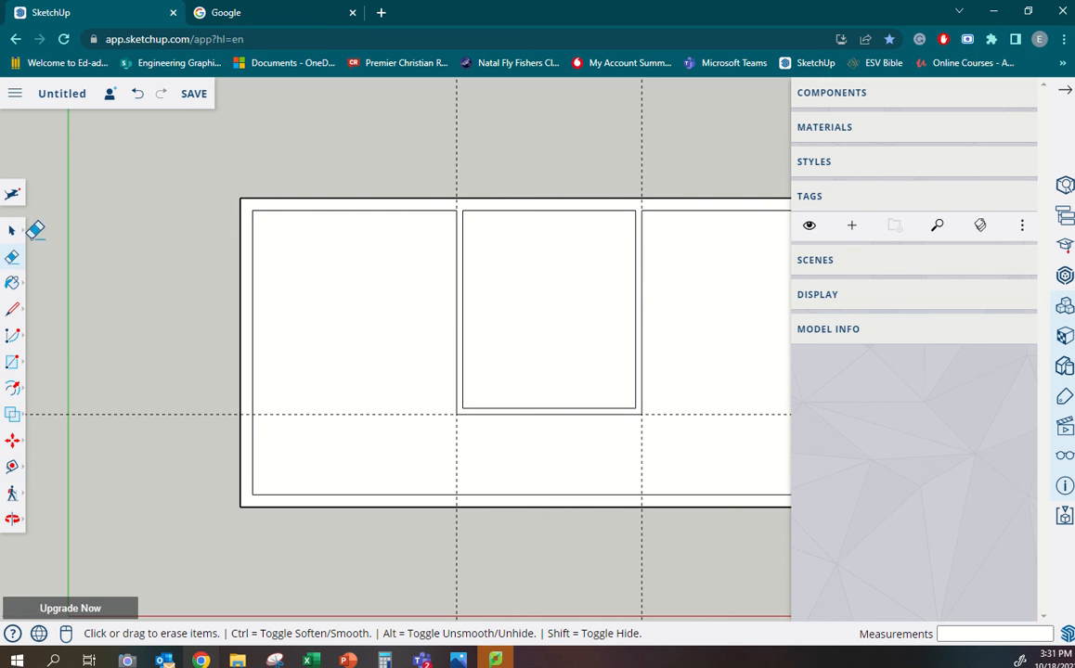
- Delete the two vertical guides and the horizontal guide
click(13, 231)
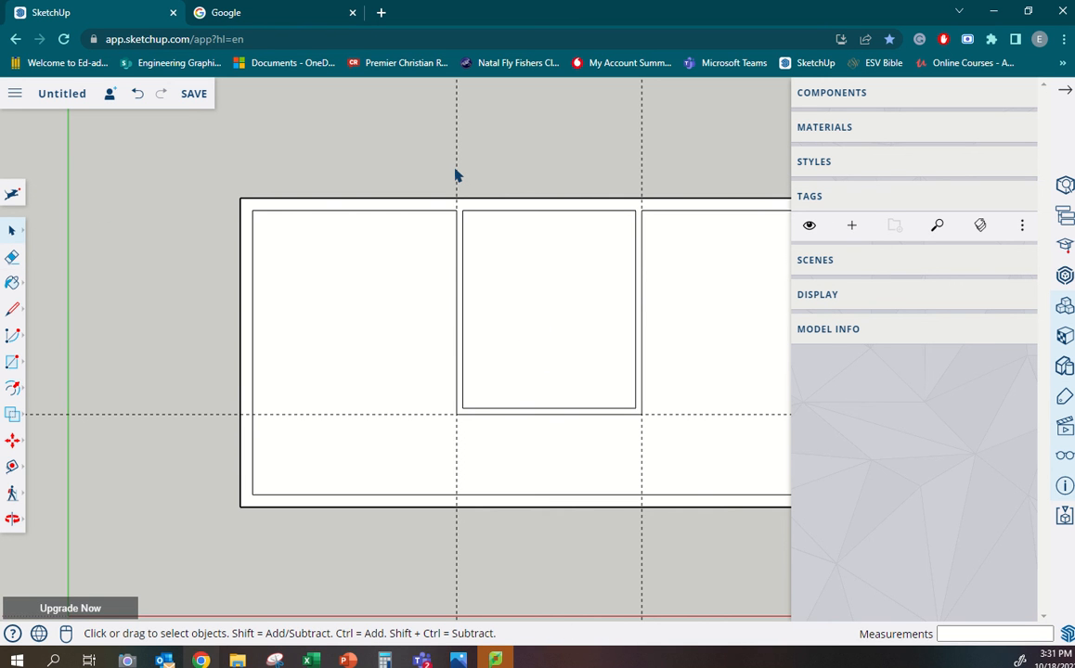
key(Delete)
scroll(114, 421, down, 2)
scroll(382, 469, up, 3)
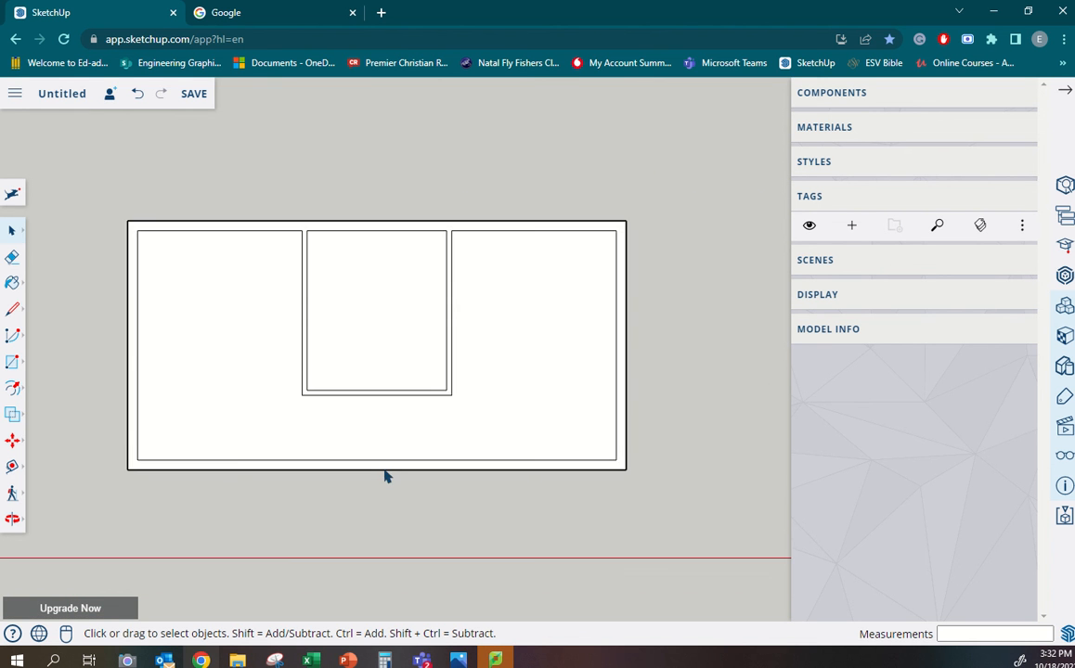
- Group the joined exterior and interior wall face together with its edges
scroll(379, 478, down, 1)
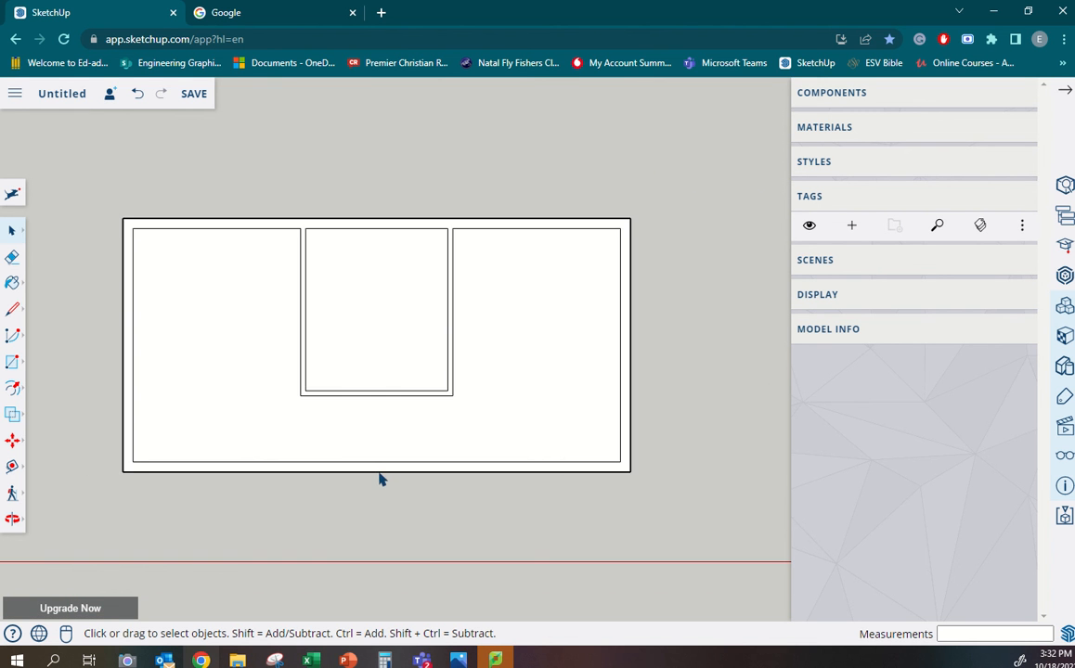
scroll(379, 478, up, 2)
click(11, 232)
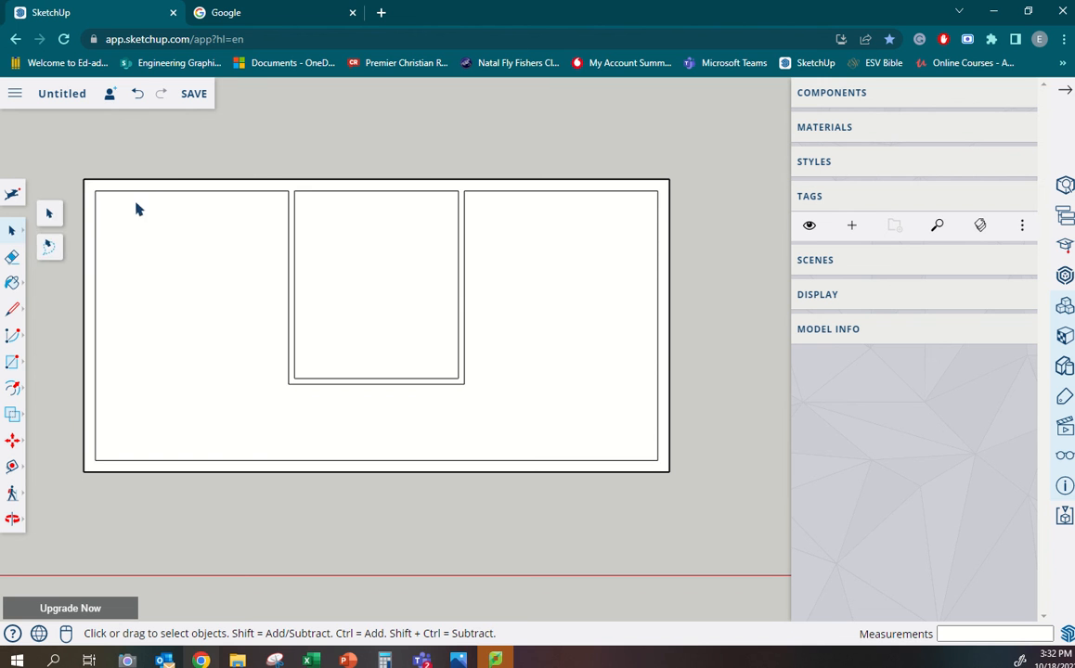
double_click(167, 186)
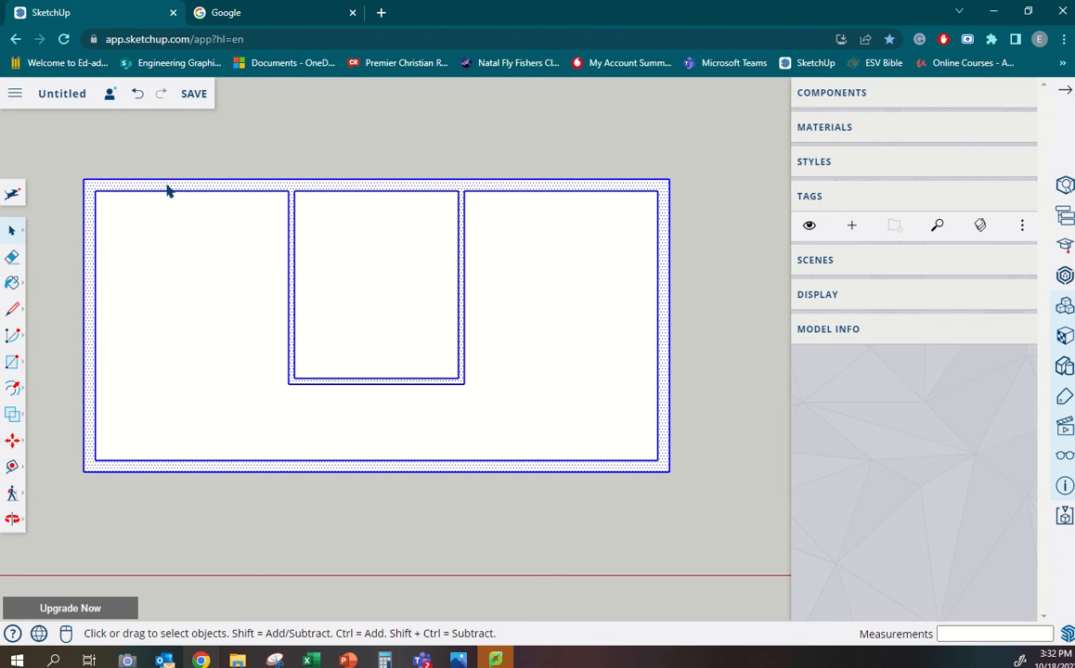
right_click(384, 189)
click(420, 420)
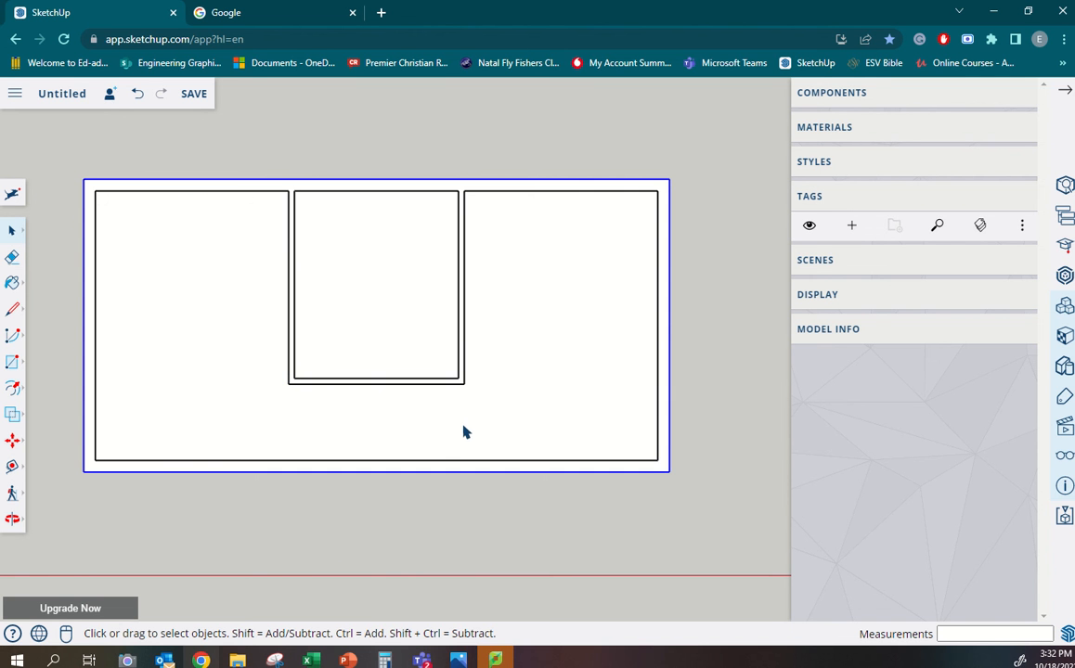
- Create a new tag named WALLS
click(852, 228)
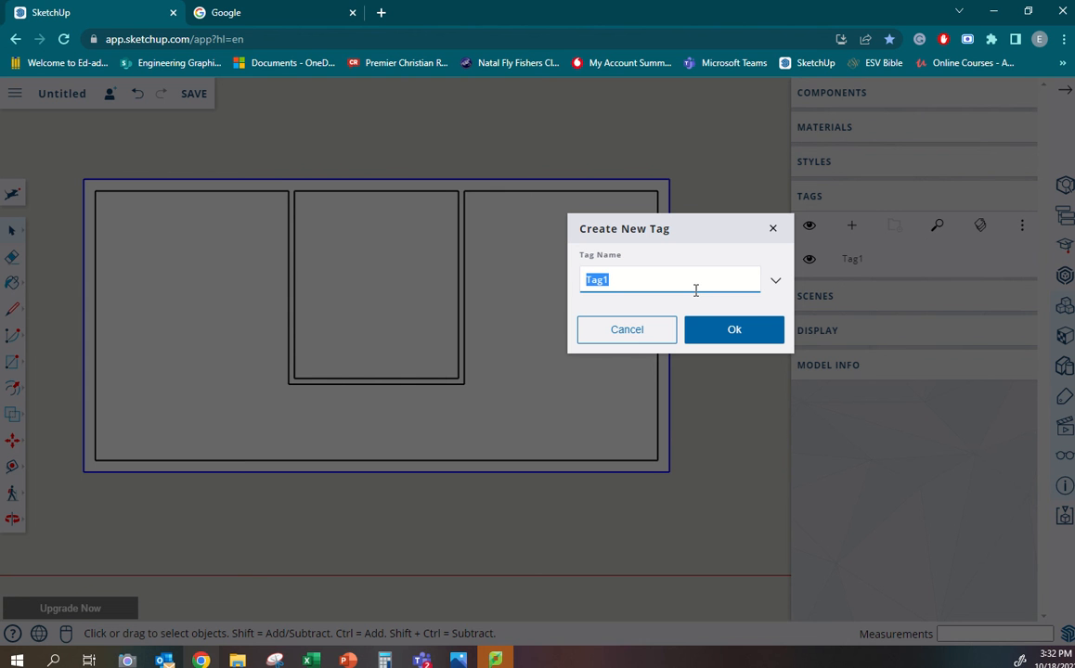
text(WALLS)
click(712, 334)
mouse_move(989, 260)
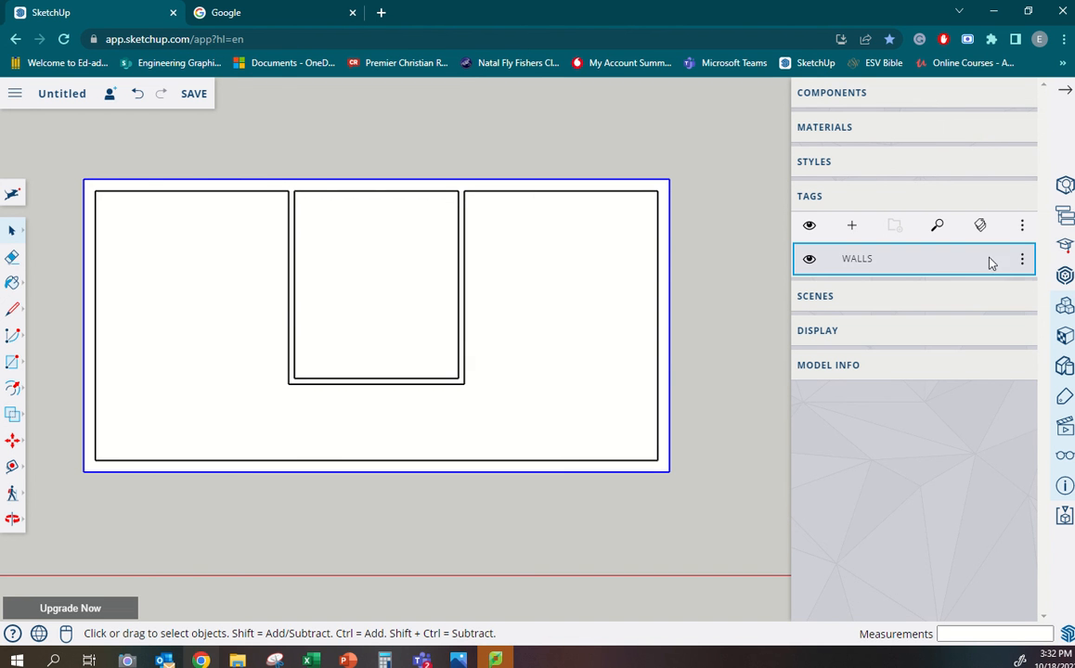
- Assign the WALLS tag to the wall group
click(1022, 262)
click(1022, 262)
double_click(458, 193)
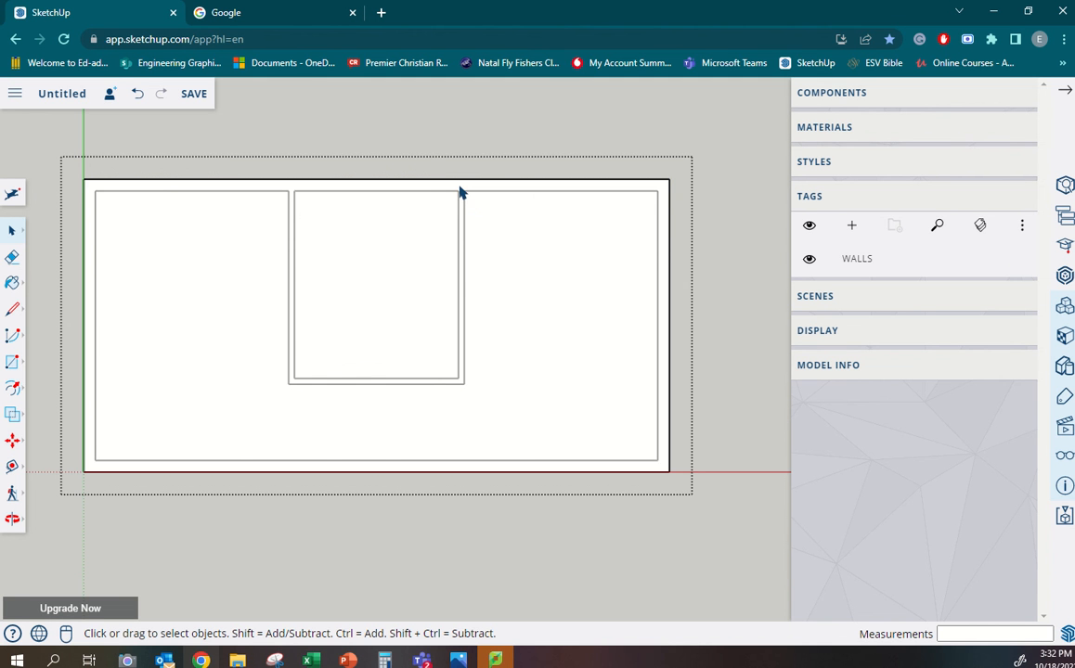
click(458, 192)
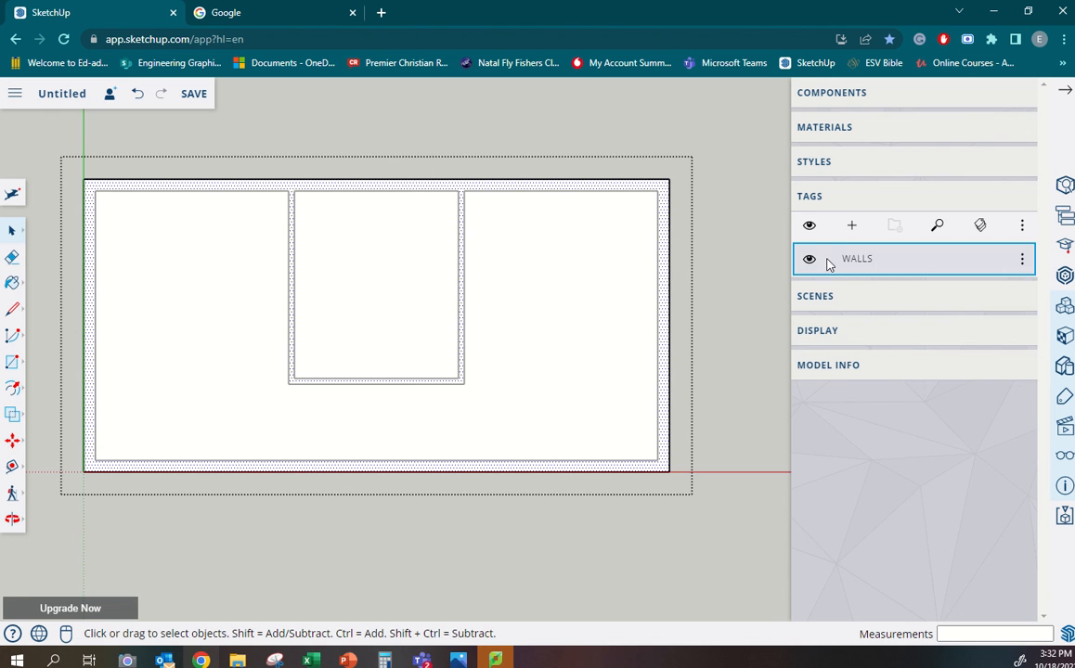
click(671, 232)
- Hide and show the WALLS tag repeatedly to check which geometry it controls, leaving the tag visible
click(807, 262)
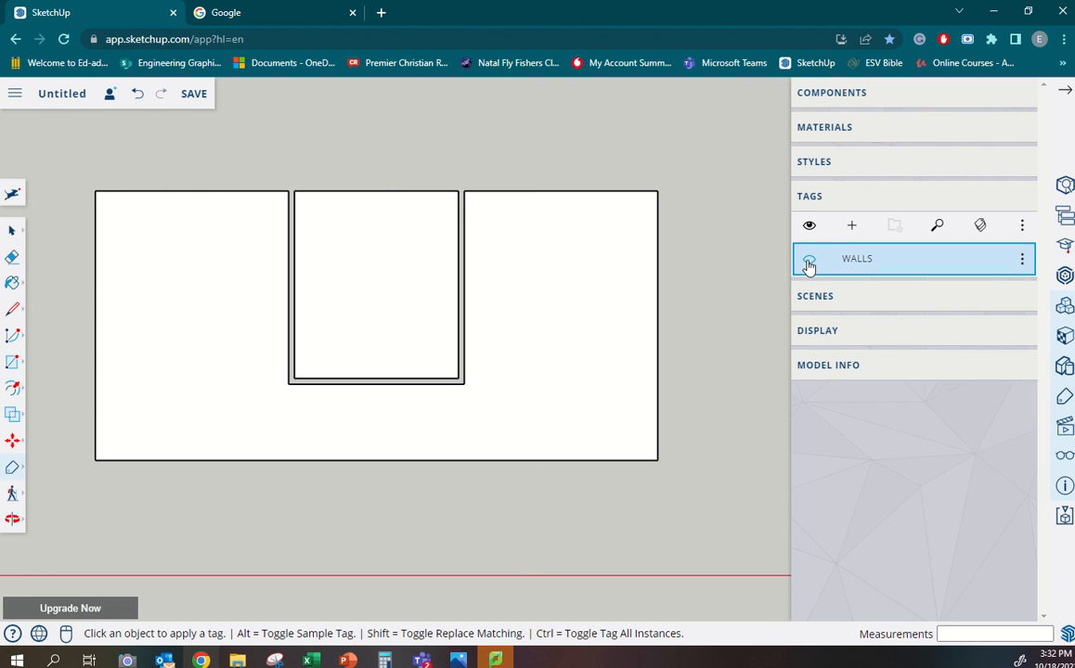
click(810, 263)
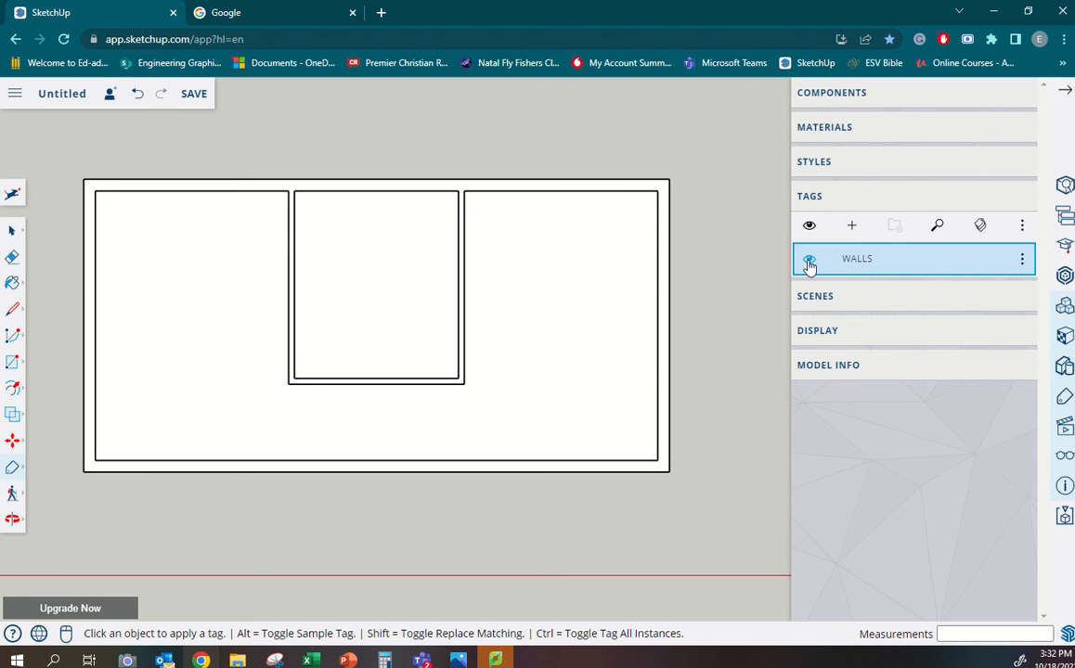
click(810, 263)
click(810, 263)
click(809, 262)
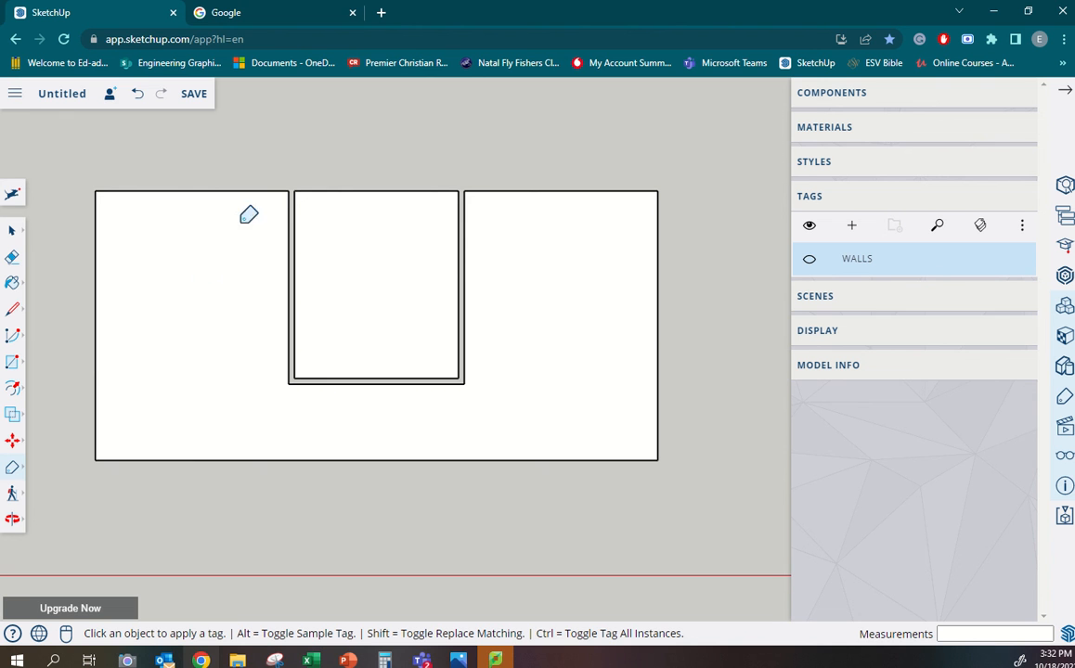
click(808, 263)
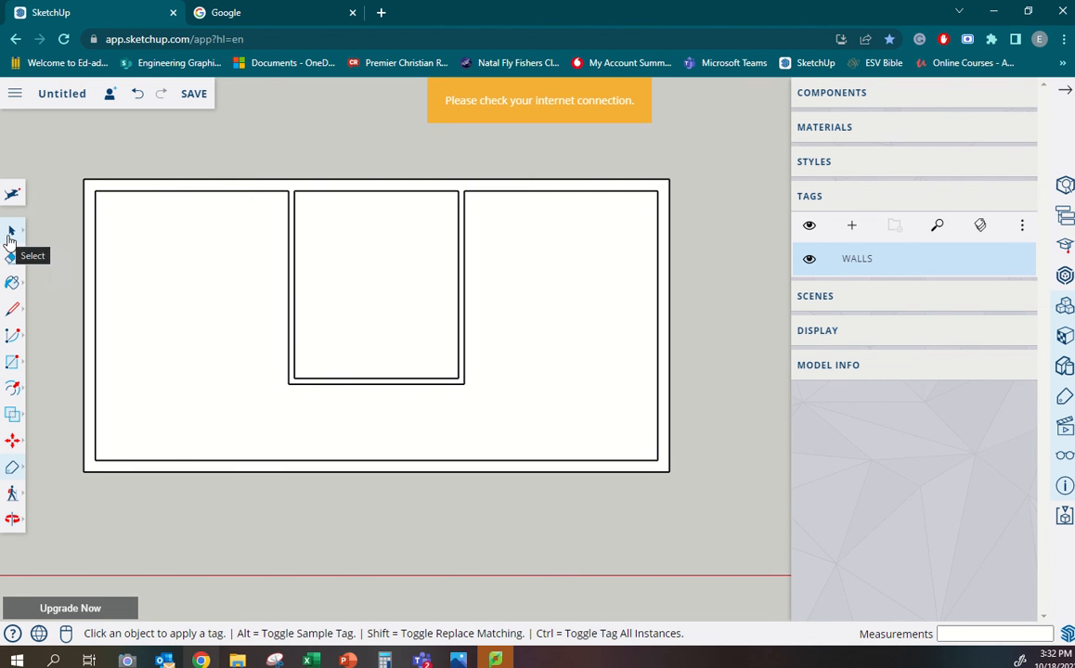
- Open the wall group for editing in an angled 3D view
click(11, 230)
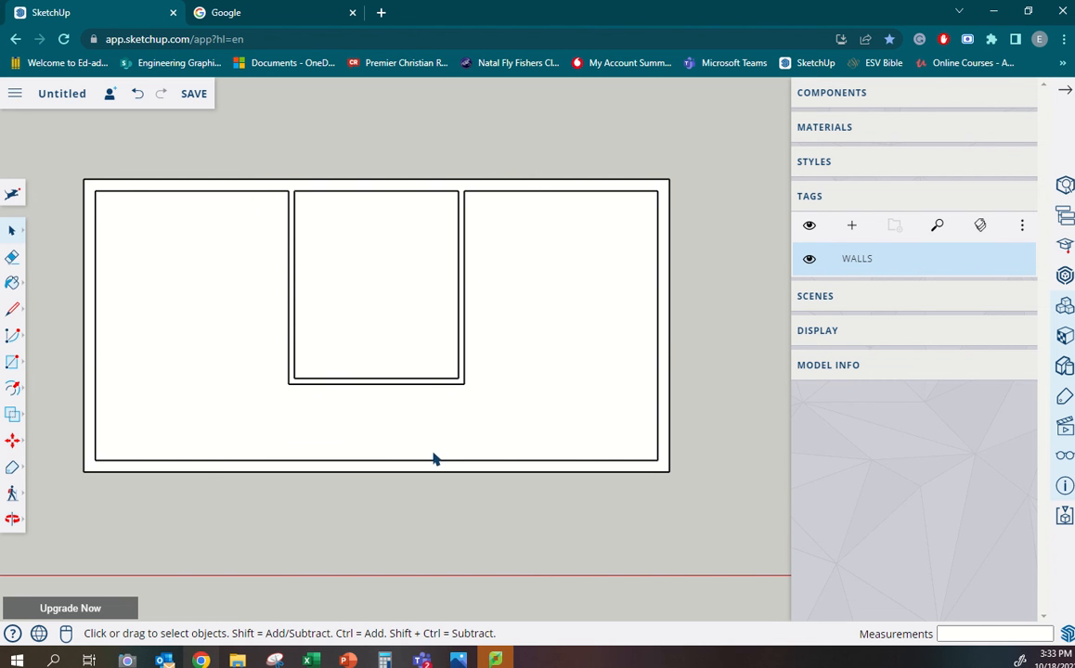
middle_drag(431, 436, 348, 255)
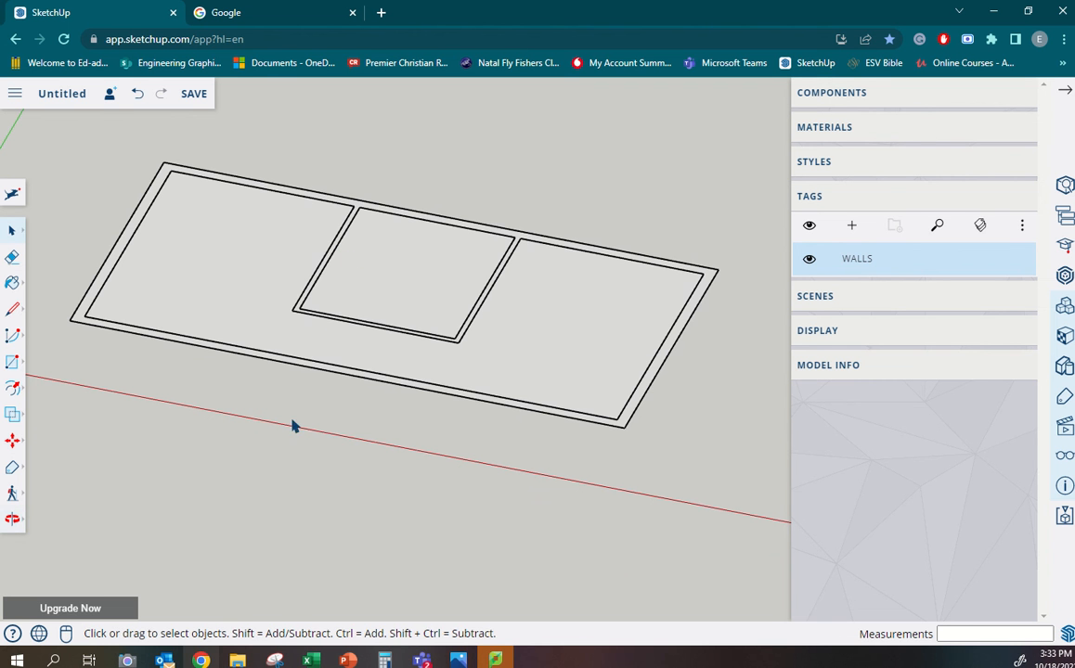
middle_drag(306, 418, 292, 386)
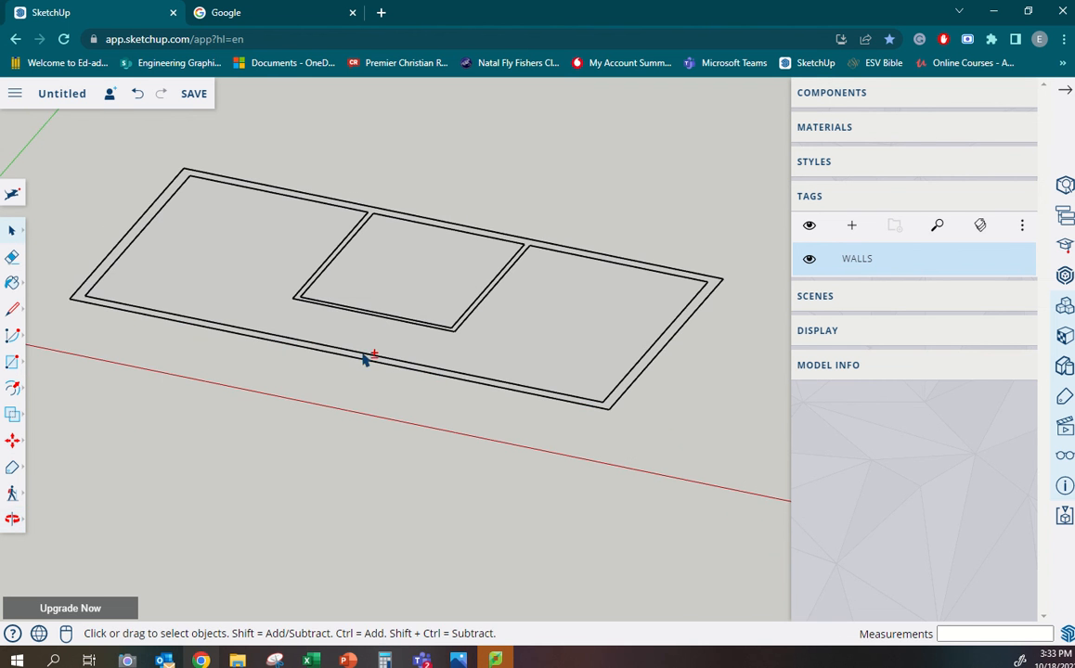
middle_drag(370, 355, 376, 404)
key(space)
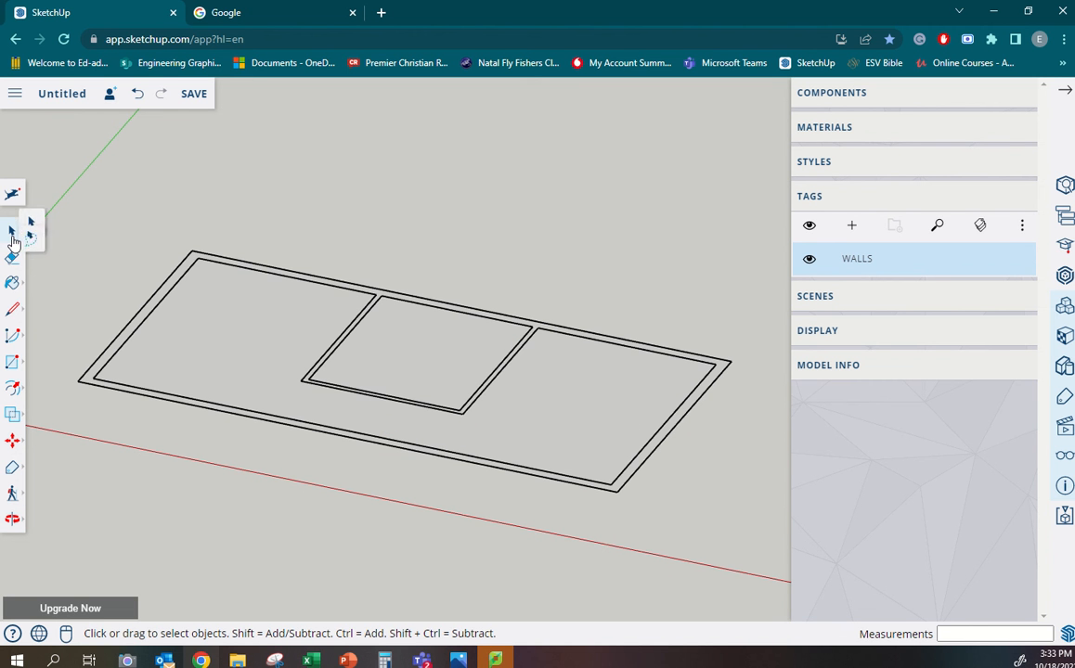
double_click(406, 303)
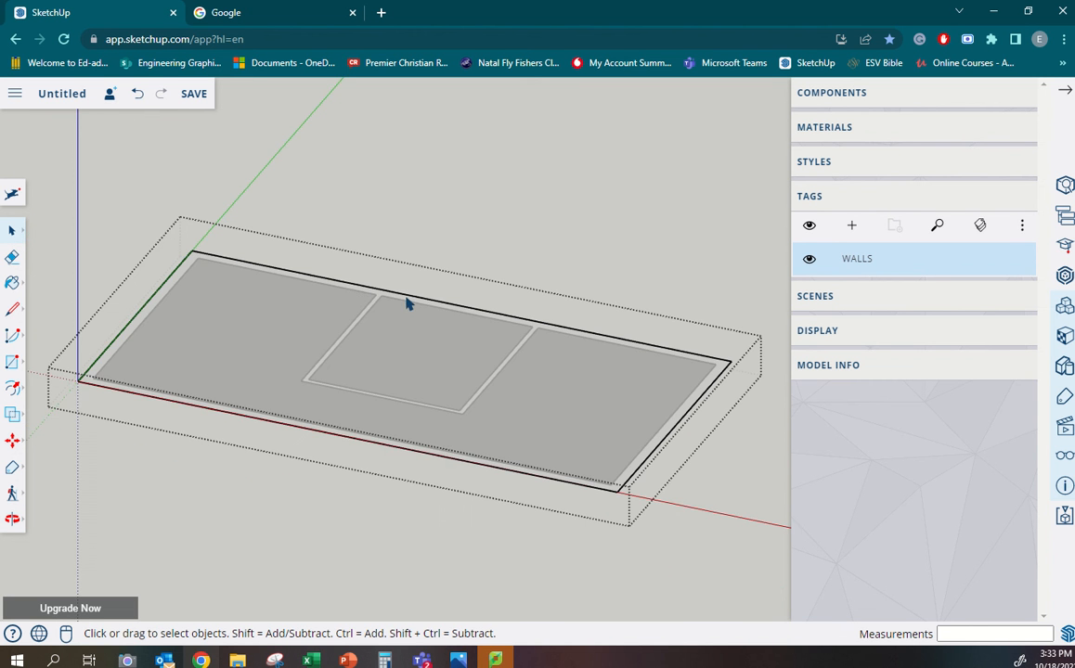
scroll(715, 365, up, 3)
scroll(715, 365, down, 3)
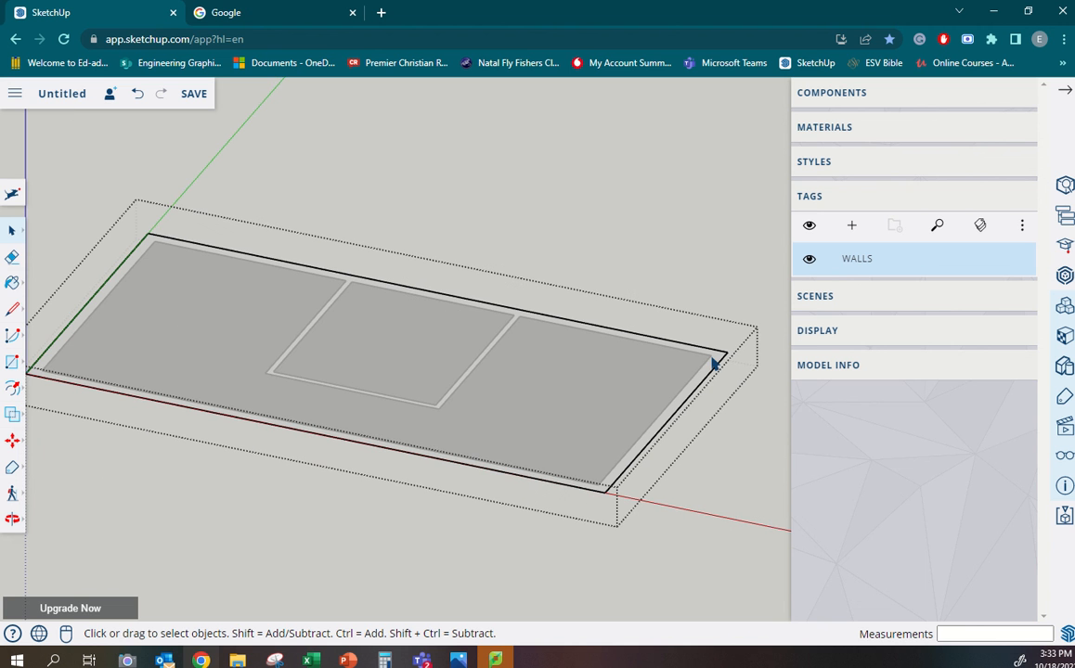
- Push/Pull the joined exterior and interior wall face upward by 3000 mm
click(12, 388)
click(50, 356)
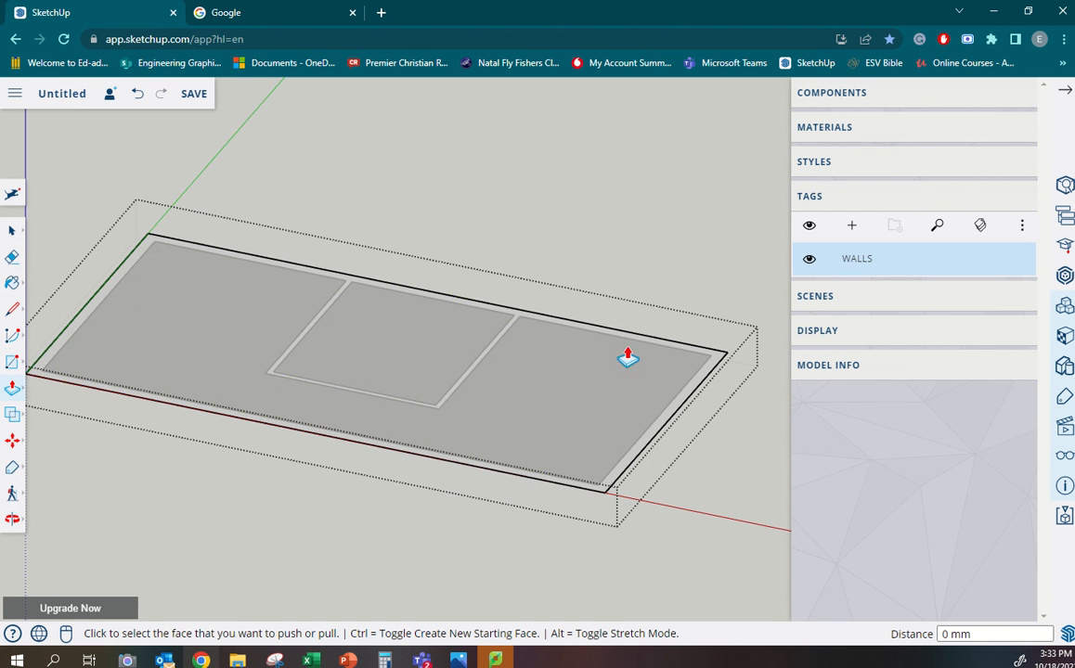
scroll(714, 349, up, 2)
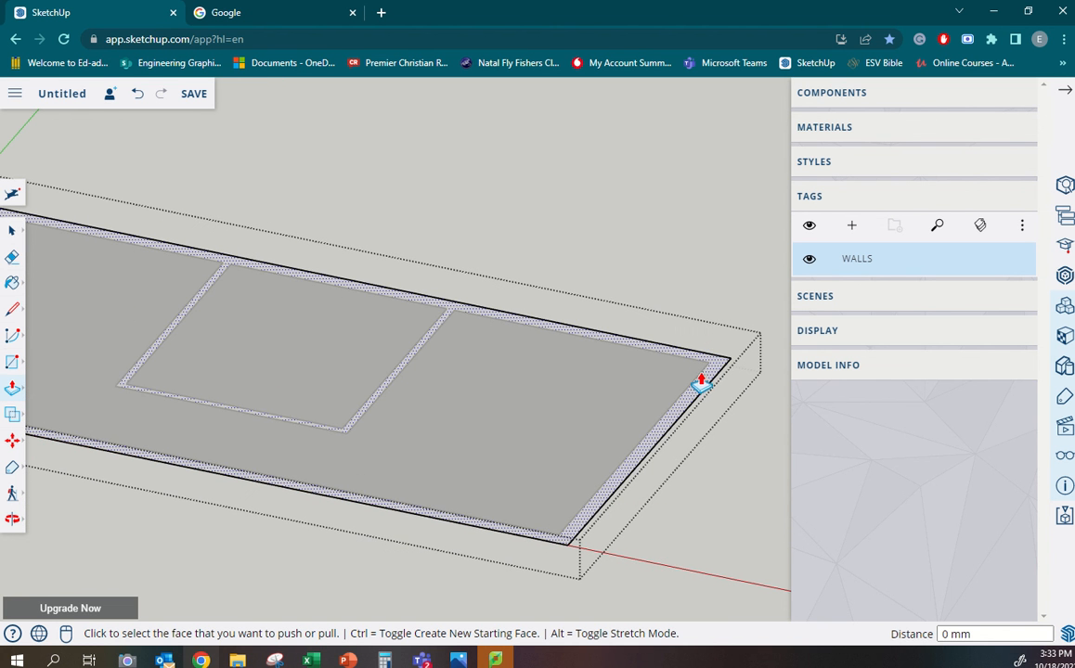
scroll(701, 383, down, 1)
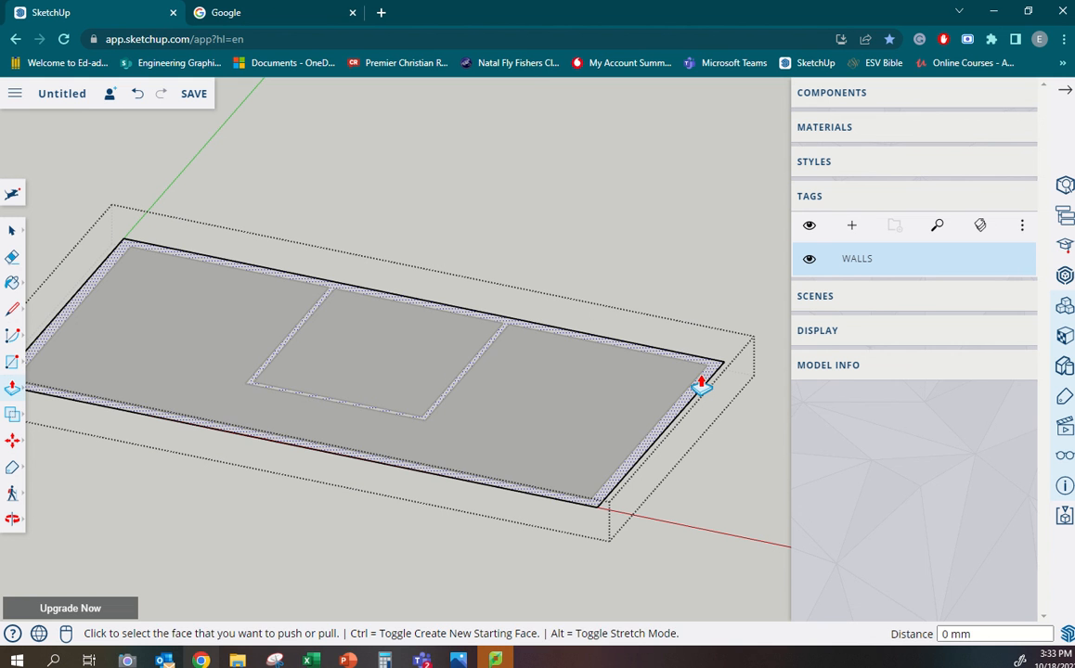
click(701, 383)
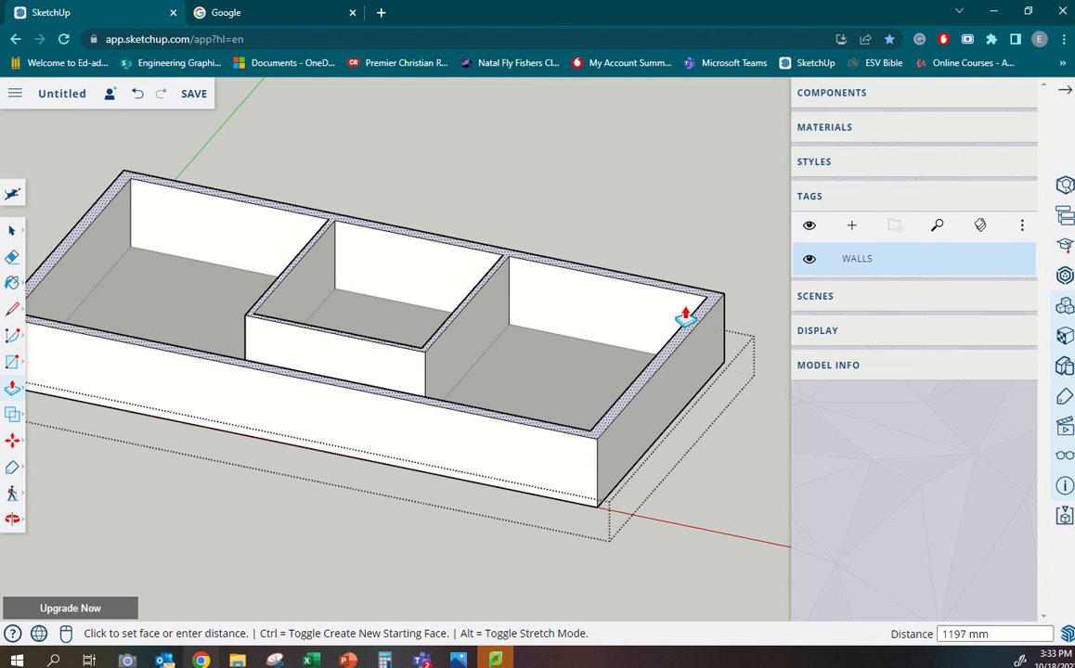
text(3000)
key(Return)
scroll(521, 384, down, 3)
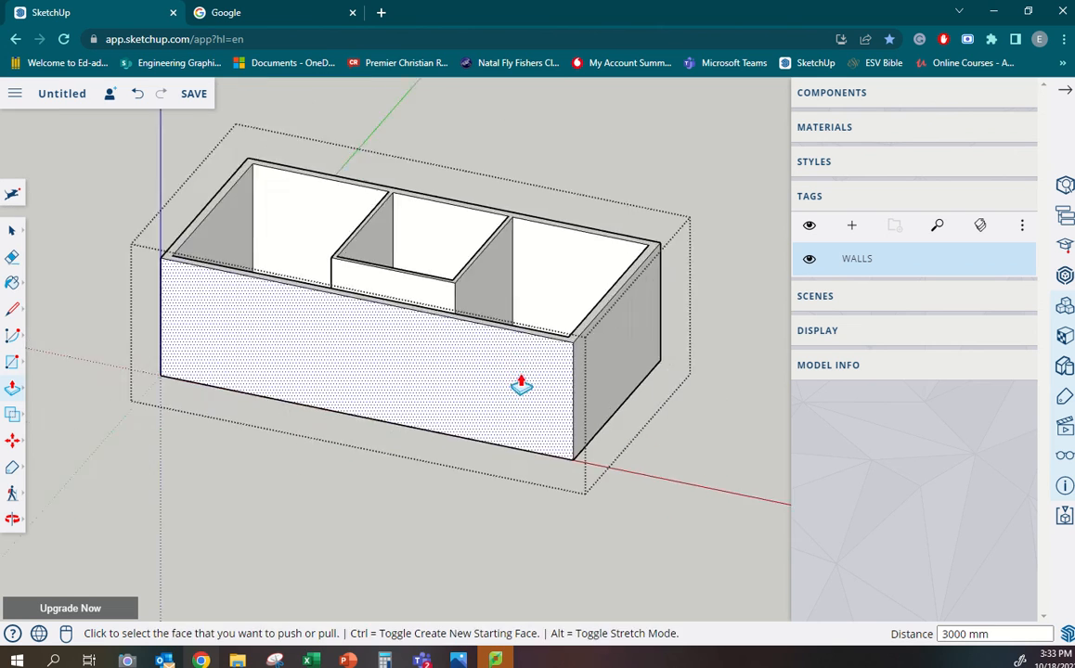
mouse_move(520, 385)
middle_down()
mouse_move(365, 280)
mouse_move(374, 508)
mouse_move(279, 594)
mouse_move(352, 391)
mouse_move(366, 288)
mouse_move(377, 312)
mouse_move(389, 307)
mouse_move(366, 315)
mouse_move(367, 413)
mouse_move(385, 484)
mouse_move(251, 513)
mouse_move(265, 492)
mouse_move(256, 425)
mouse_move(419, 360)
mouse_move(447, 374)
middle_up()
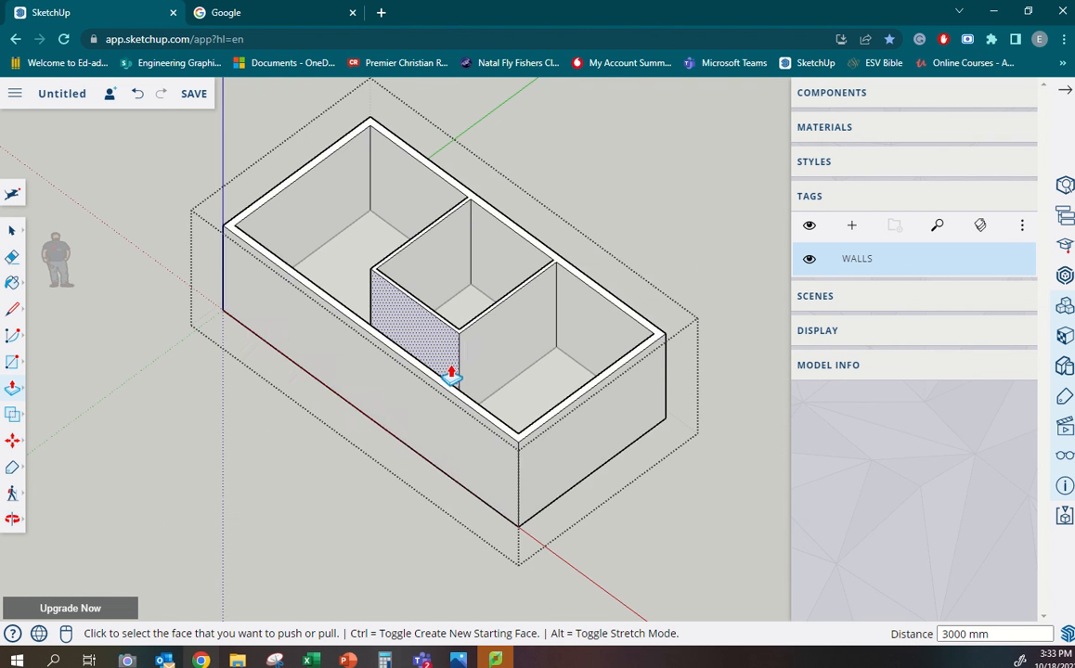
middle_drag(447, 419, 441, 404)
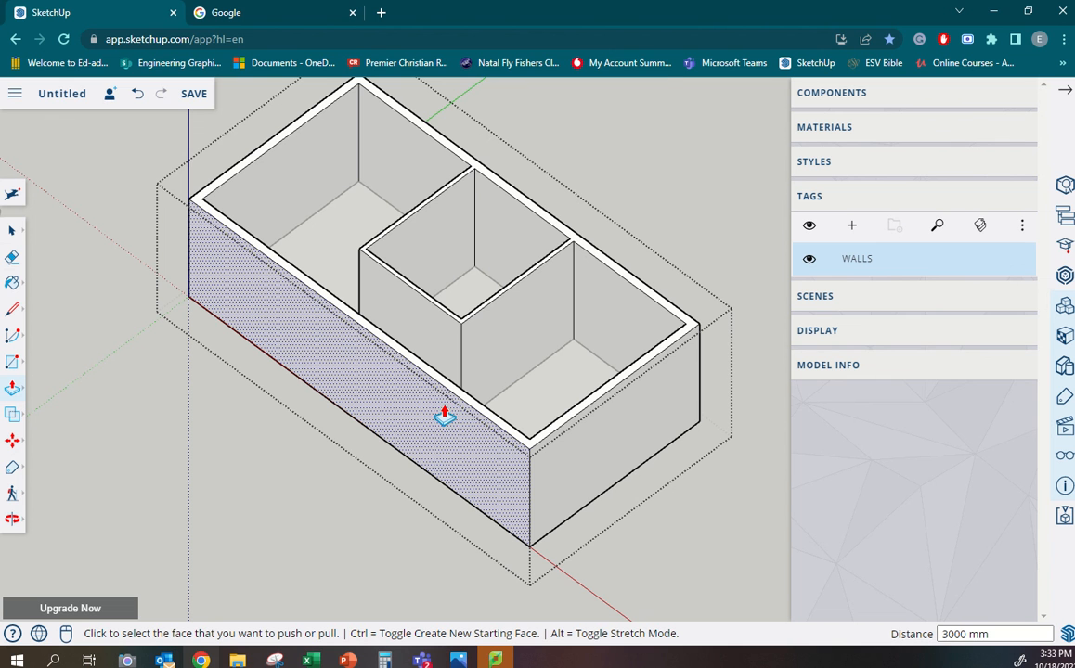
mouse_move(560, 6)
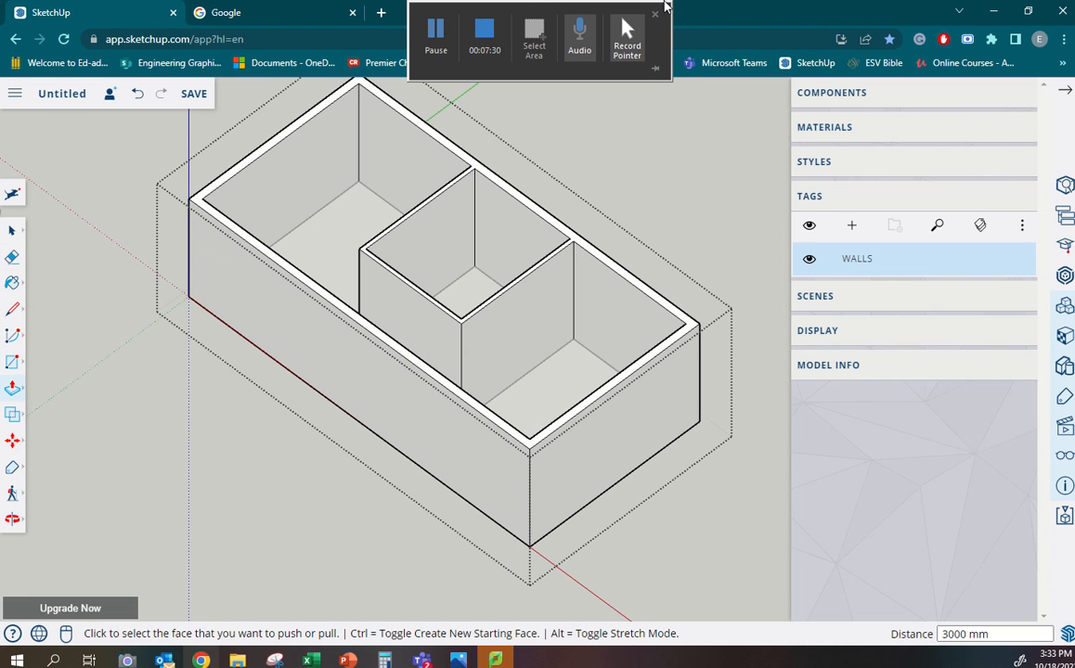